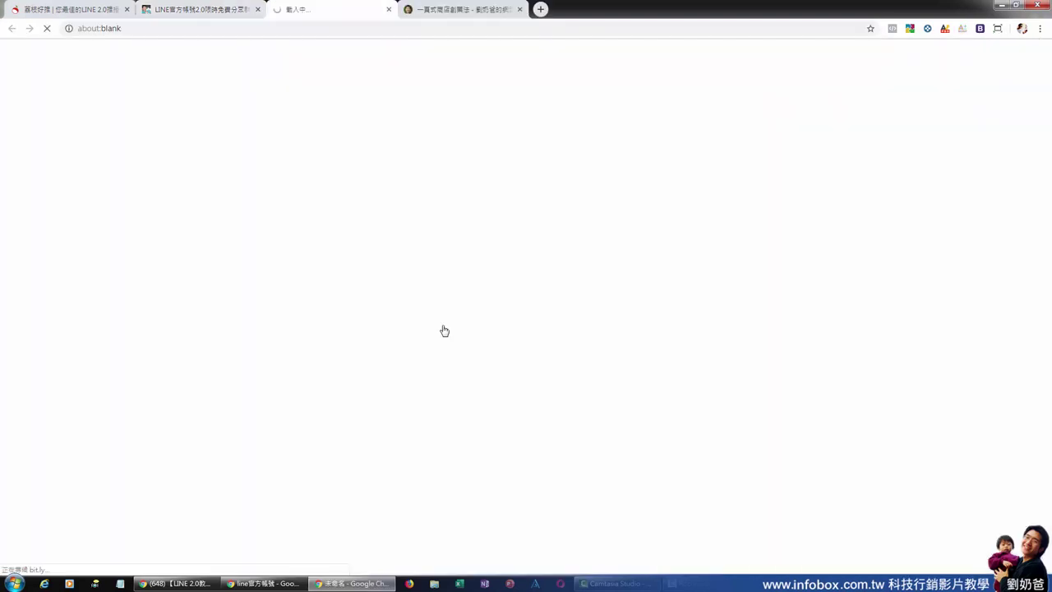
# Highlight the prefilled registration code (註冊碼) on the sign-up form.
pyautogui.click(430, 221)
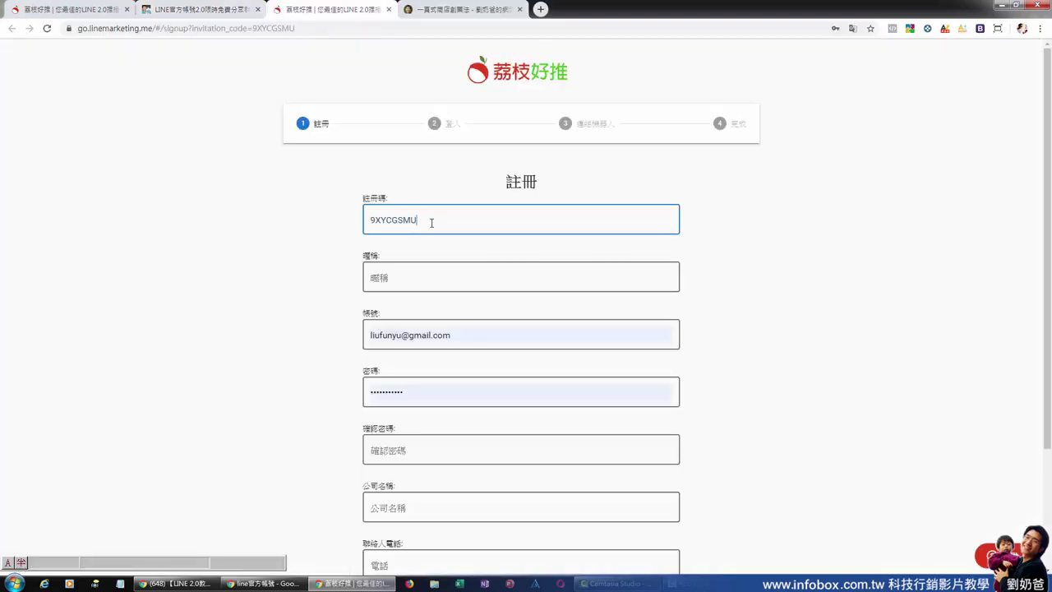
pyautogui.moveTo(430, 221); pyautogui.dragTo(359, 231)
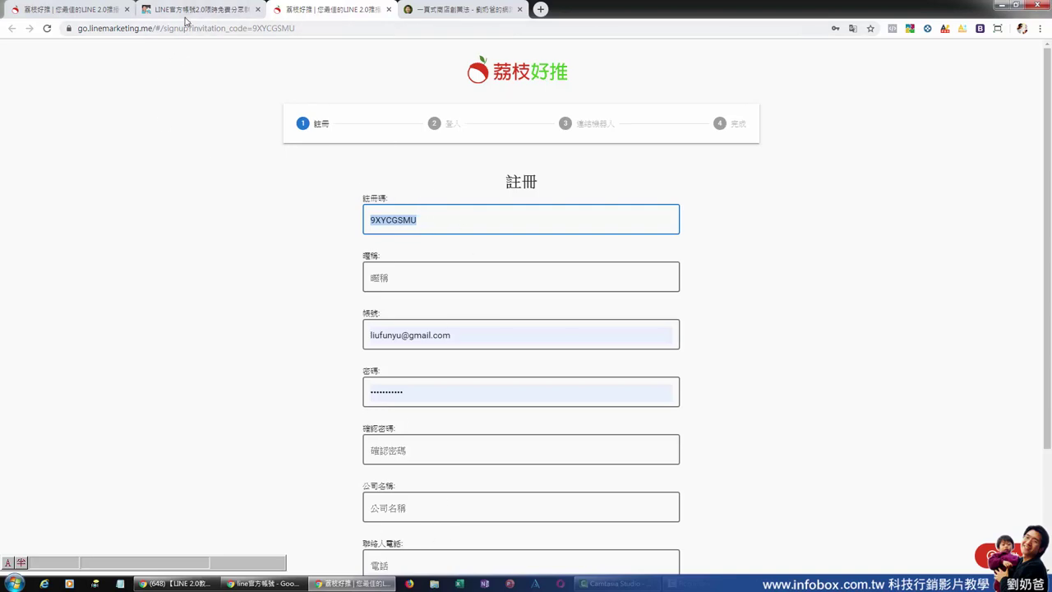
# Read through the LINE 2.0 article on getting the Messaging API token, from Step 1 to Step 11.
pyautogui.click(186, 22)
pyautogui.scroll(-5, 500, 310)
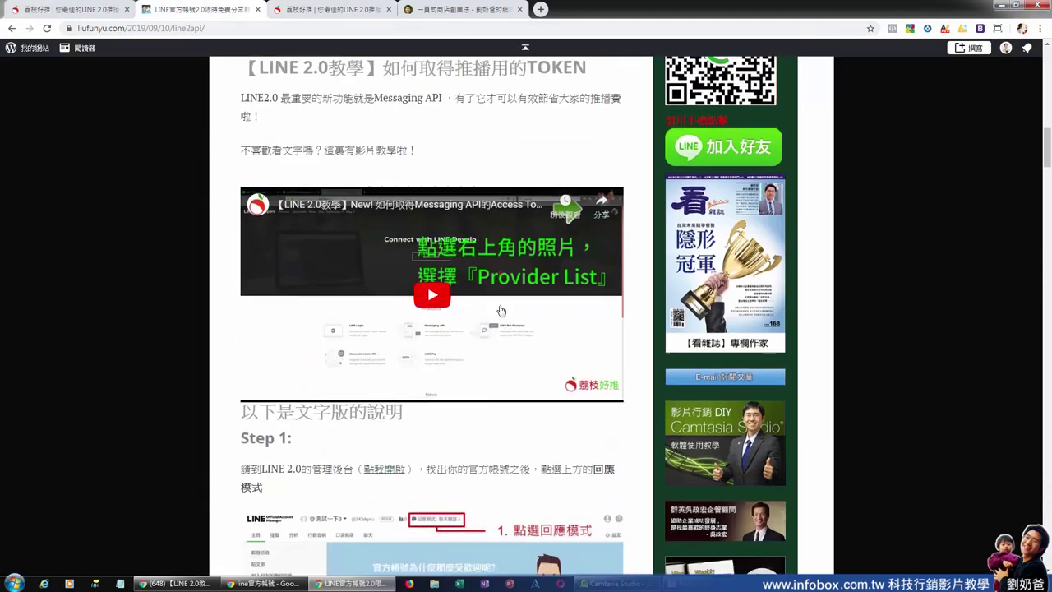
pyautogui.scroll(-1, 500, 311)
pyautogui.scroll(-1, 349, 287)
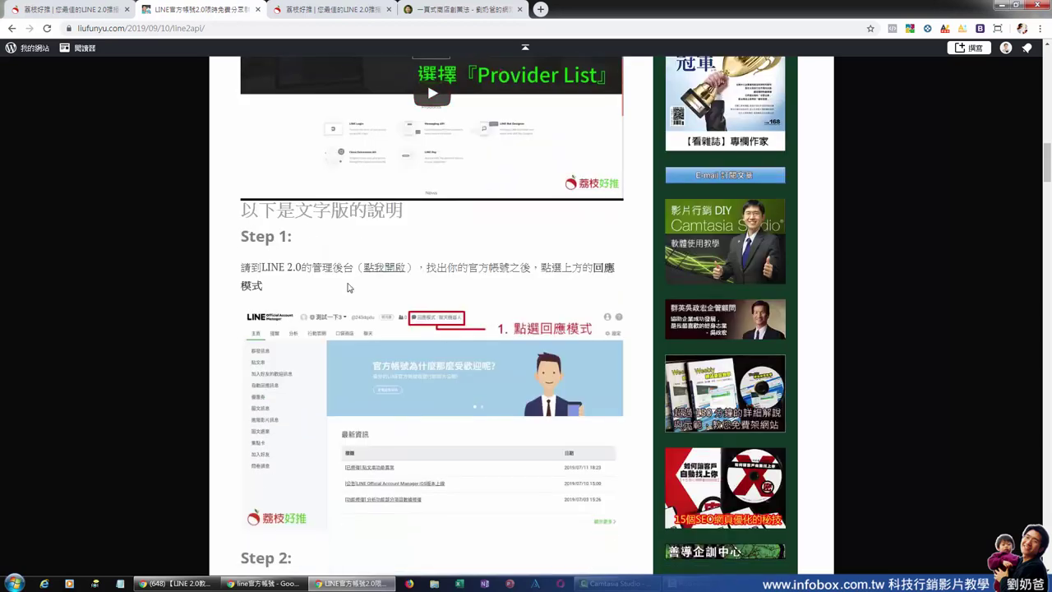
pyautogui.scroll(-1, 487, 293)
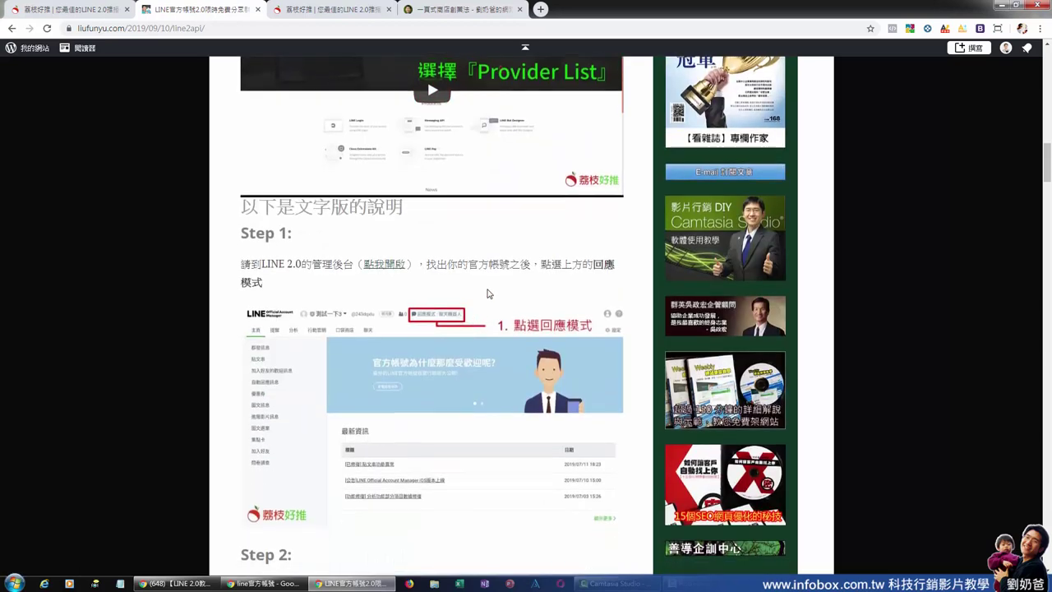
pyautogui.scroll(-20, 450, 323)
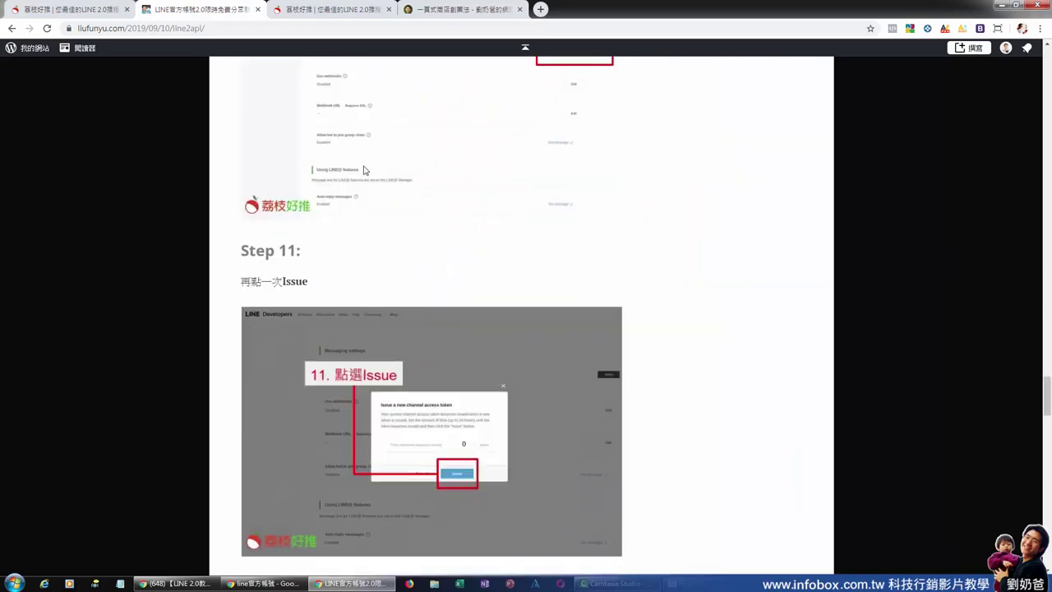
# Review the 荔枝好推 home dashboard's friend statistics and the subscription, system, region, gender and age distribution charts.
pyautogui.click(95, 13)
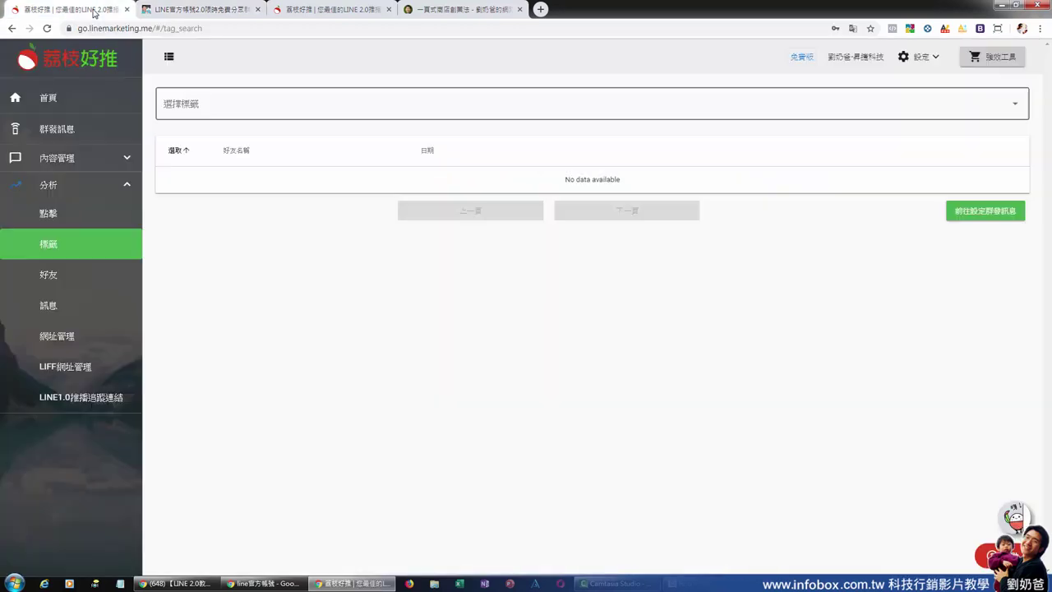
pyautogui.click(58, 101)
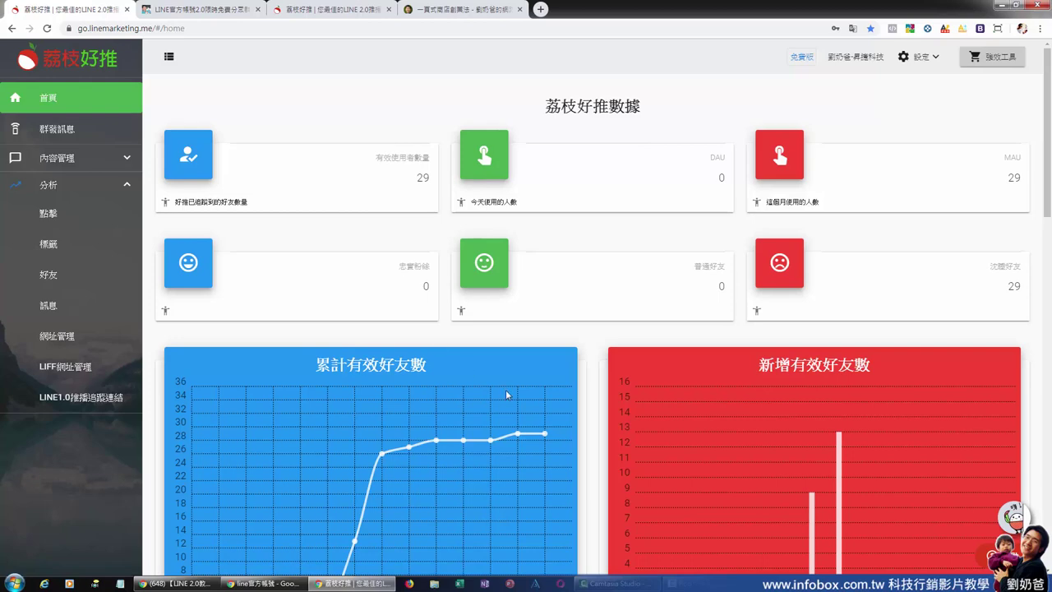
pyautogui.scroll(-10, 507, 396)
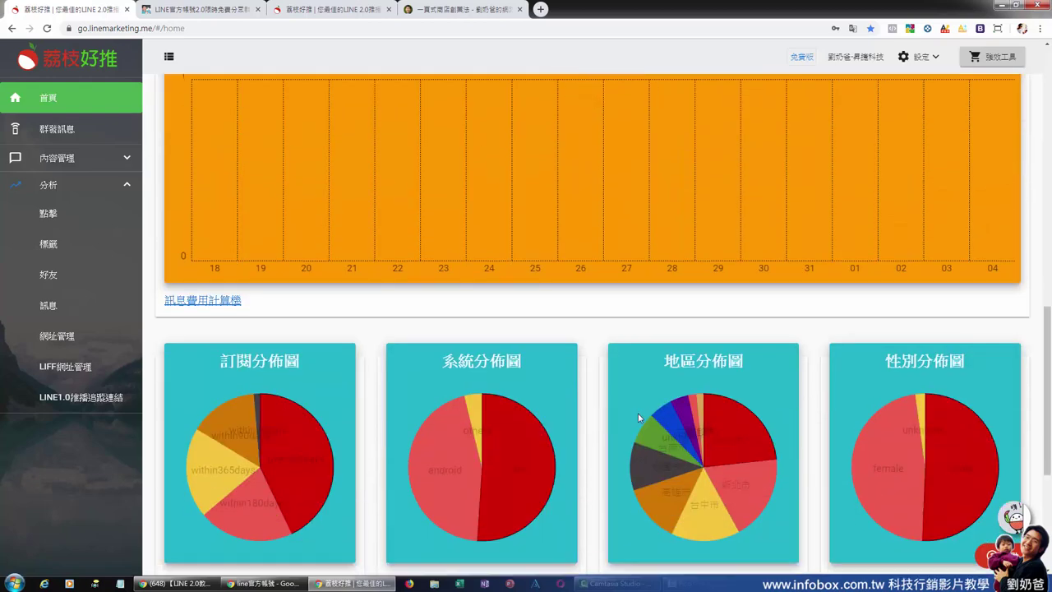
pyautogui.scroll(-3, 639, 415)
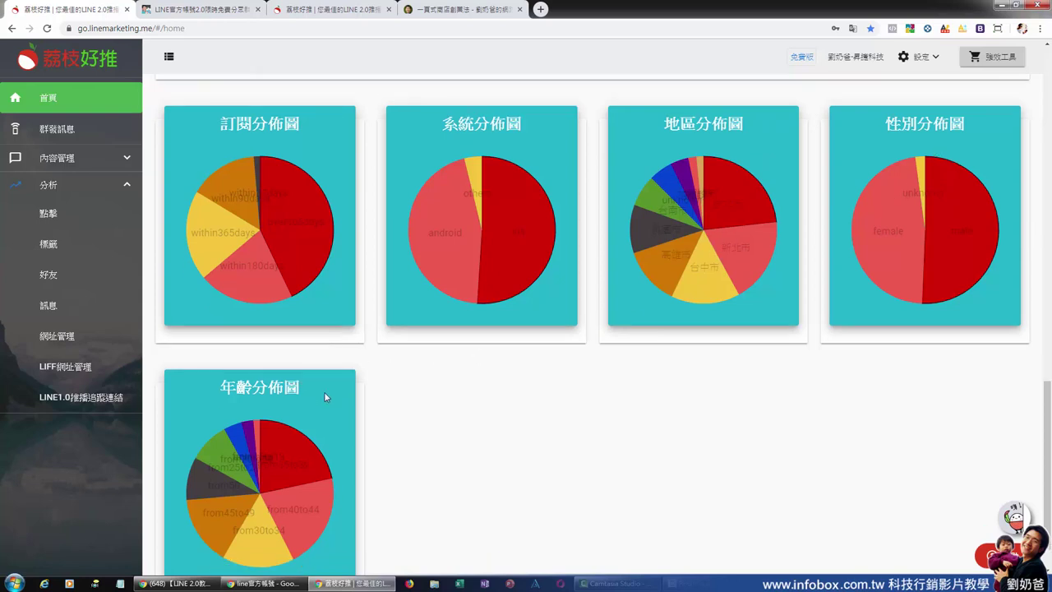
pyautogui.scroll(-1, 323, 391)
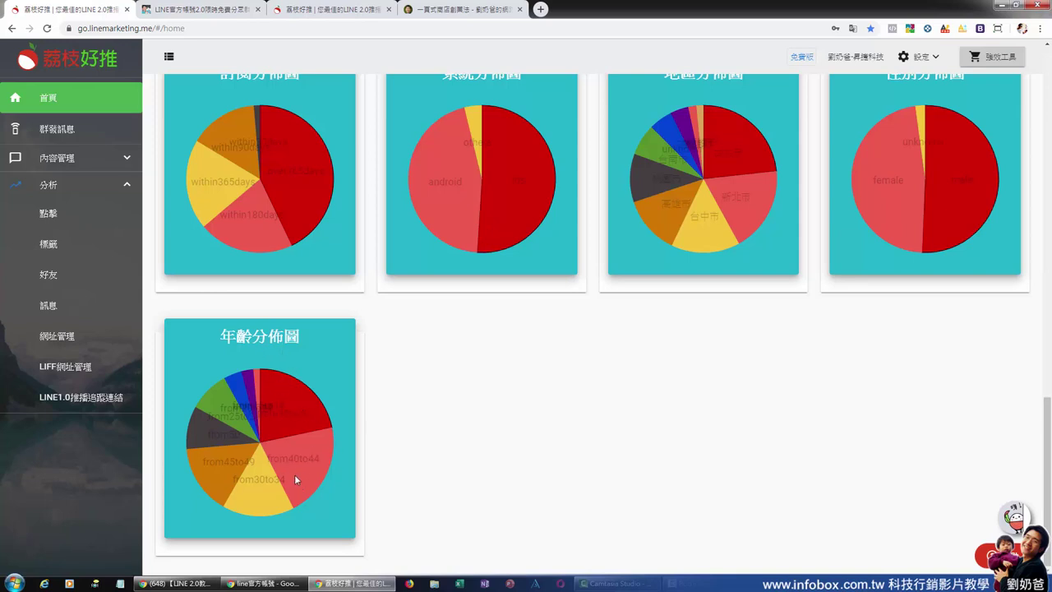
# Open the group message form (群發訊息) and target segmented recipients (分眾推播) with the 第一人 tag.
pyautogui.click(89, 135)
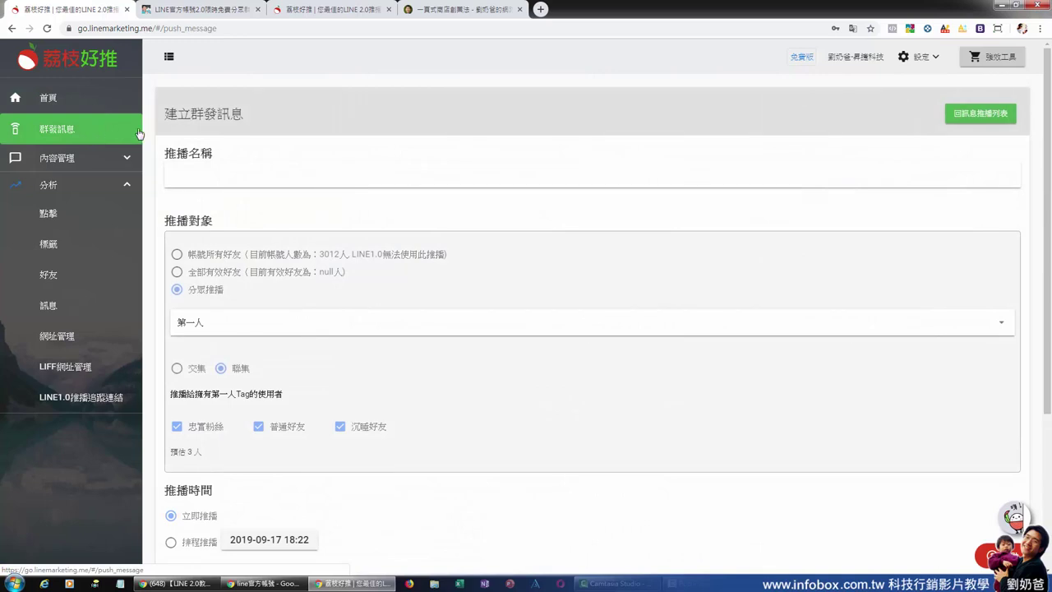
pyautogui.click(178, 255)
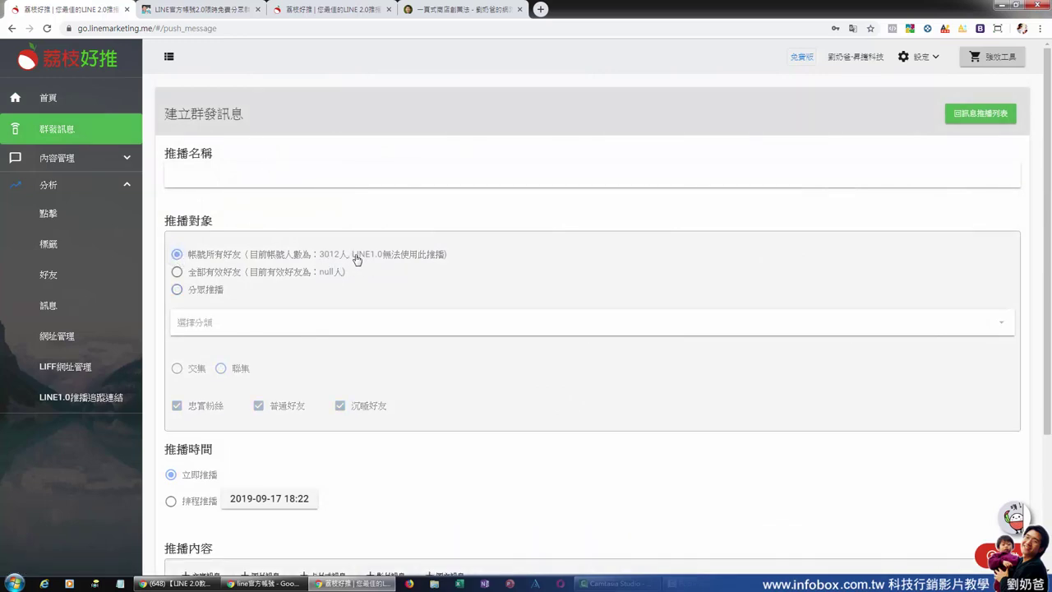
pyautogui.click(177, 274)
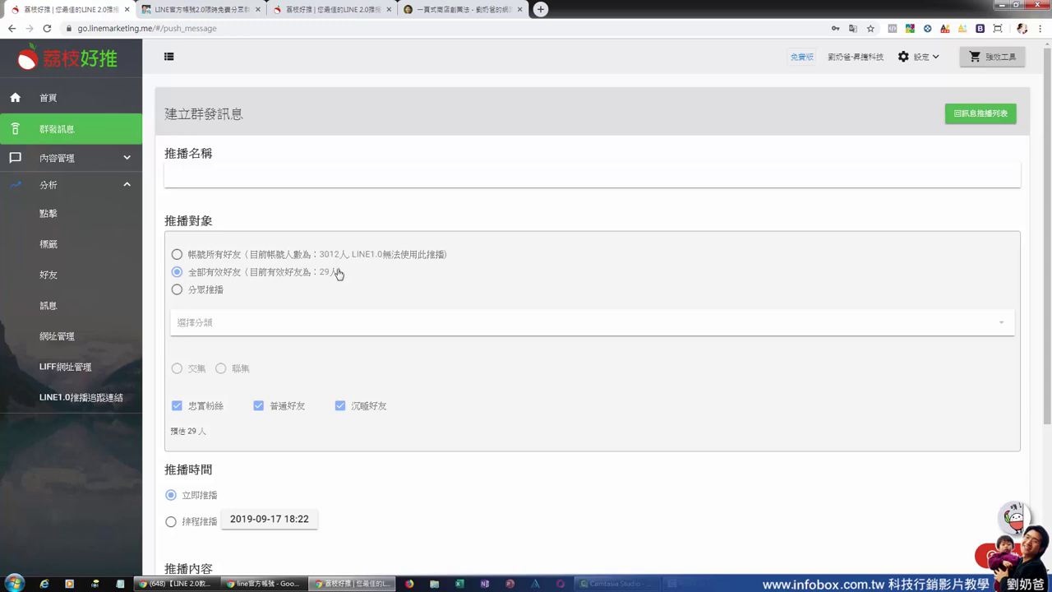
pyautogui.click(177, 291)
pyautogui.click(213, 322)
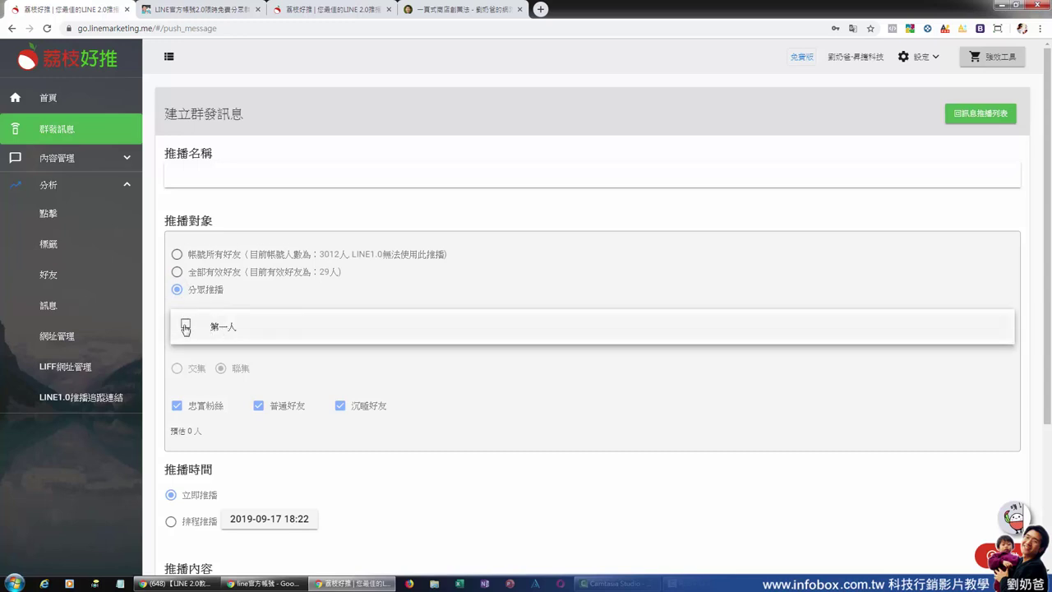
pyautogui.click(186, 325)
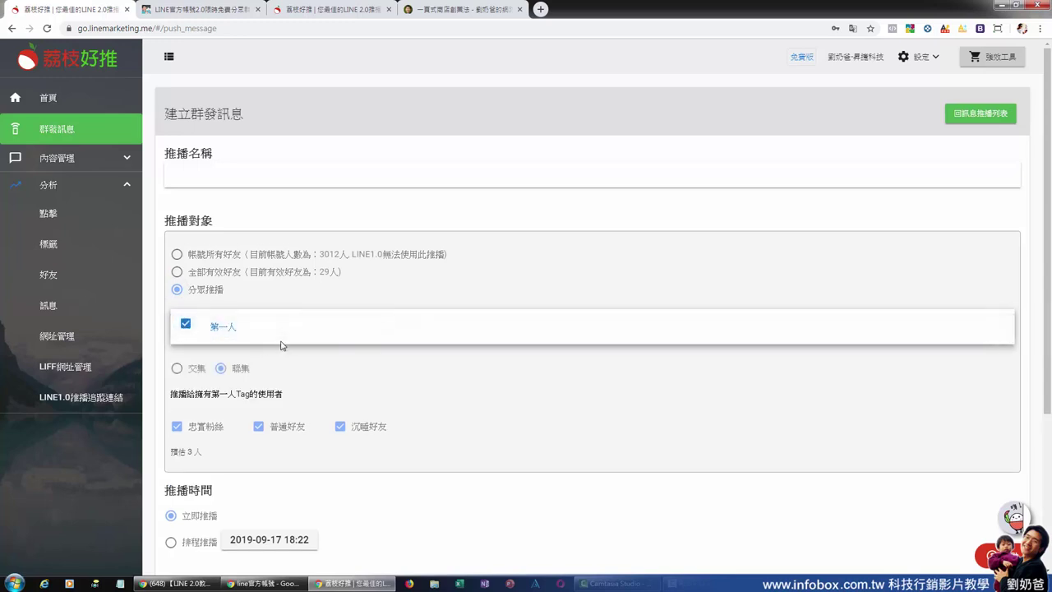
# Try intersection (交集) matching for the recipient tag, and set it back to union (聯集).
pyautogui.click(175, 370)
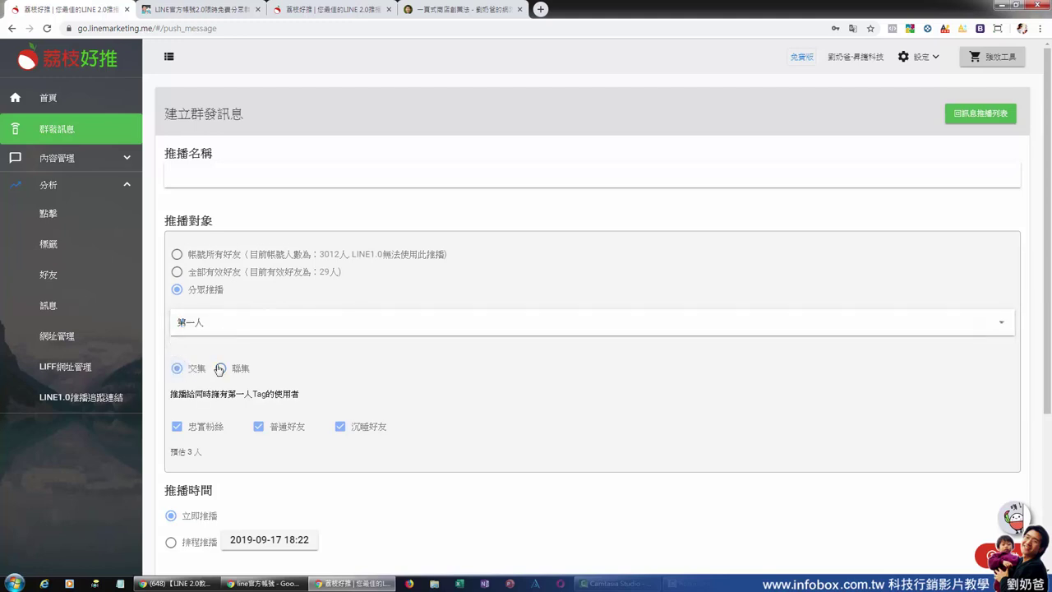
pyautogui.click(176, 370)
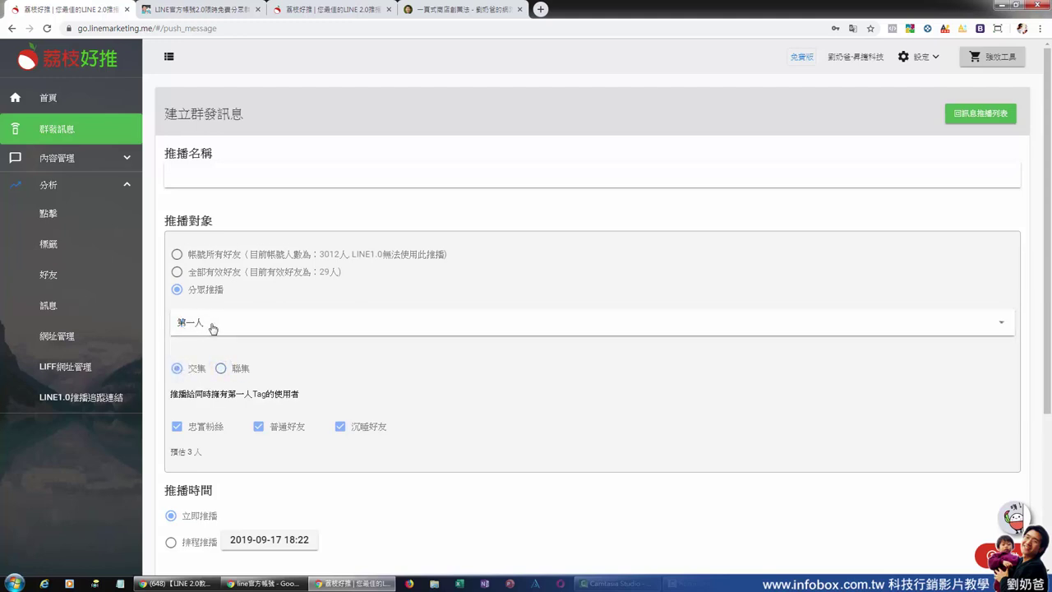
pyautogui.click(220, 368)
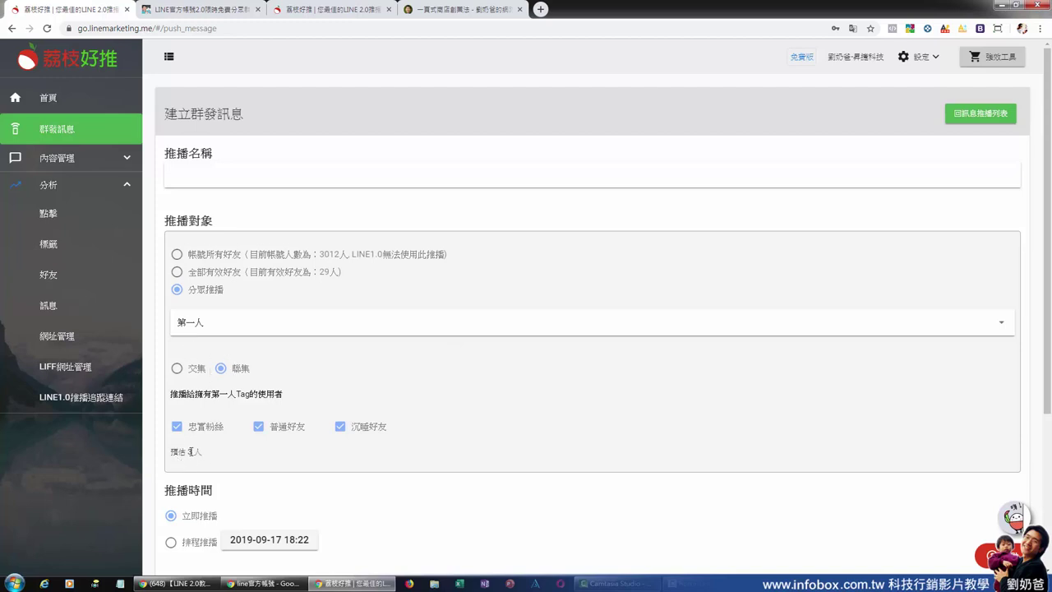
# Add one text, image, card, video and rich message (圖文訊息) block to the broadcast content.
pyautogui.scroll(-2, 190, 451)
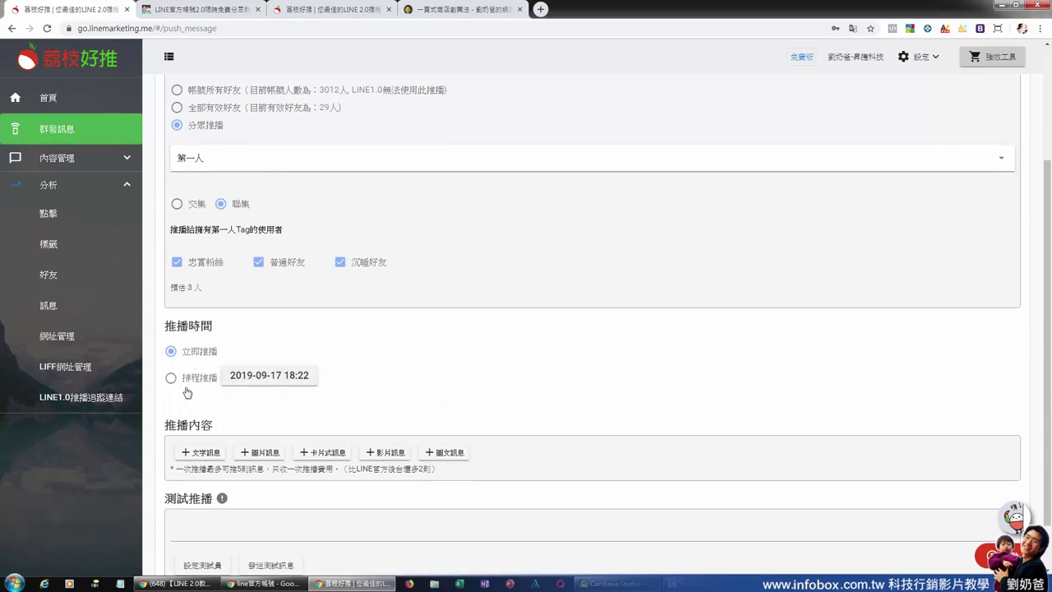
pyautogui.scroll(-1, 556, 425)
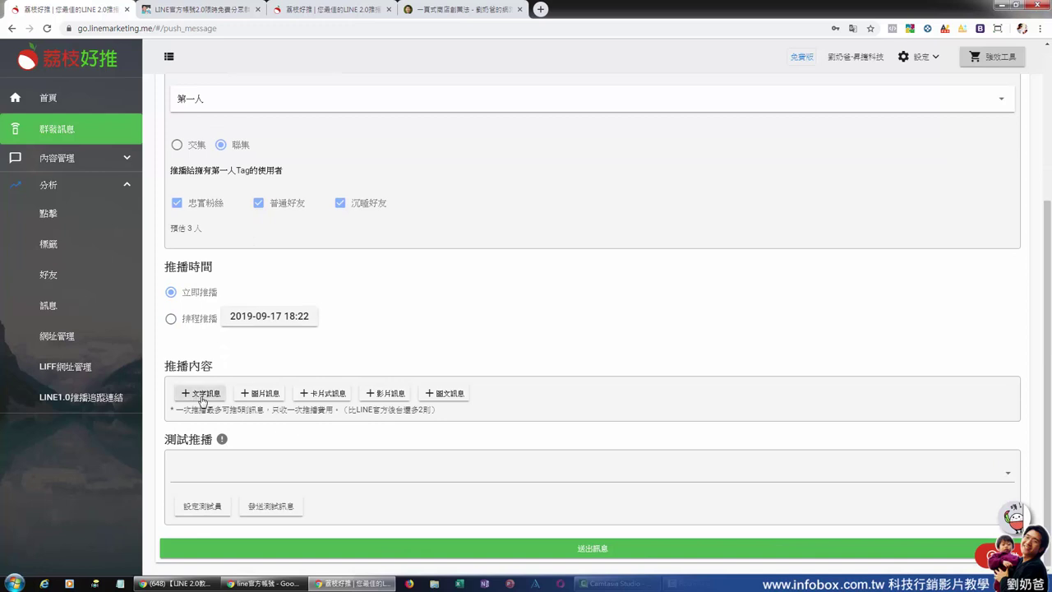
pyautogui.moveTo(240, 409); pyautogui.dragTo(431, 411)
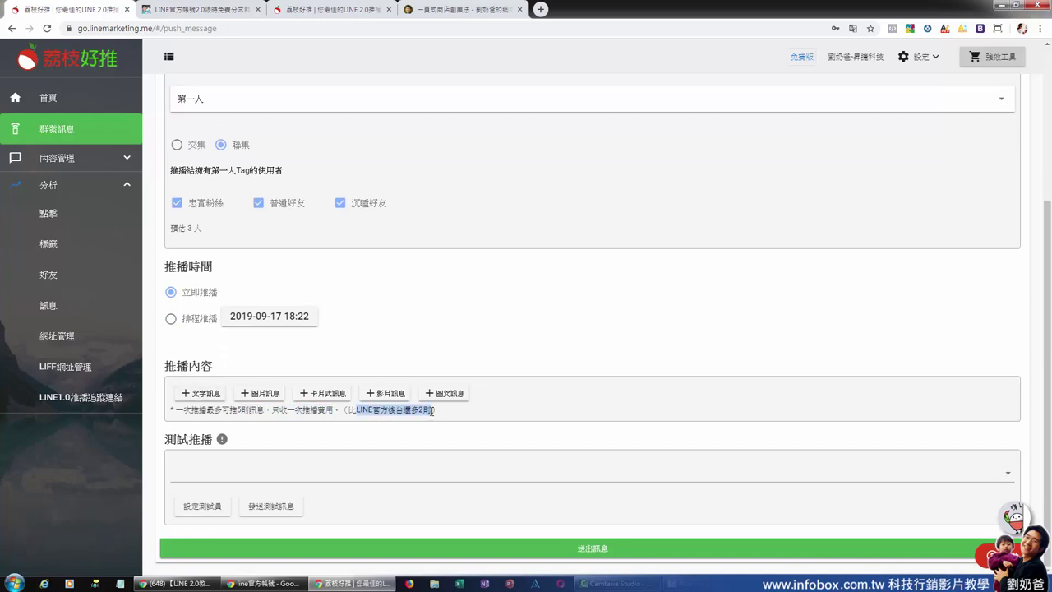
pyautogui.click(198, 393)
pyautogui.click(264, 394)
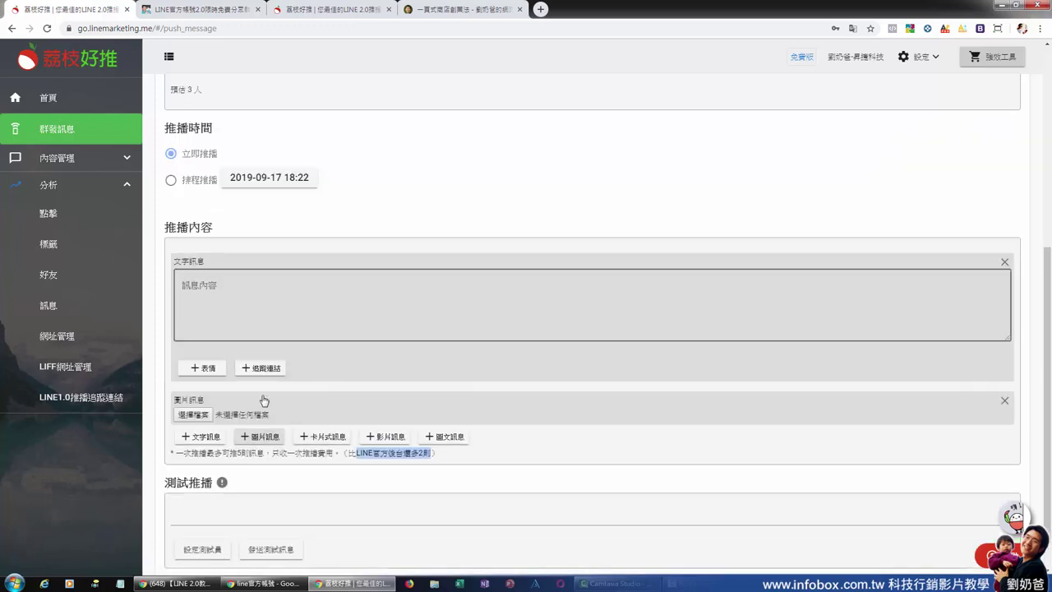
pyautogui.click(324, 434)
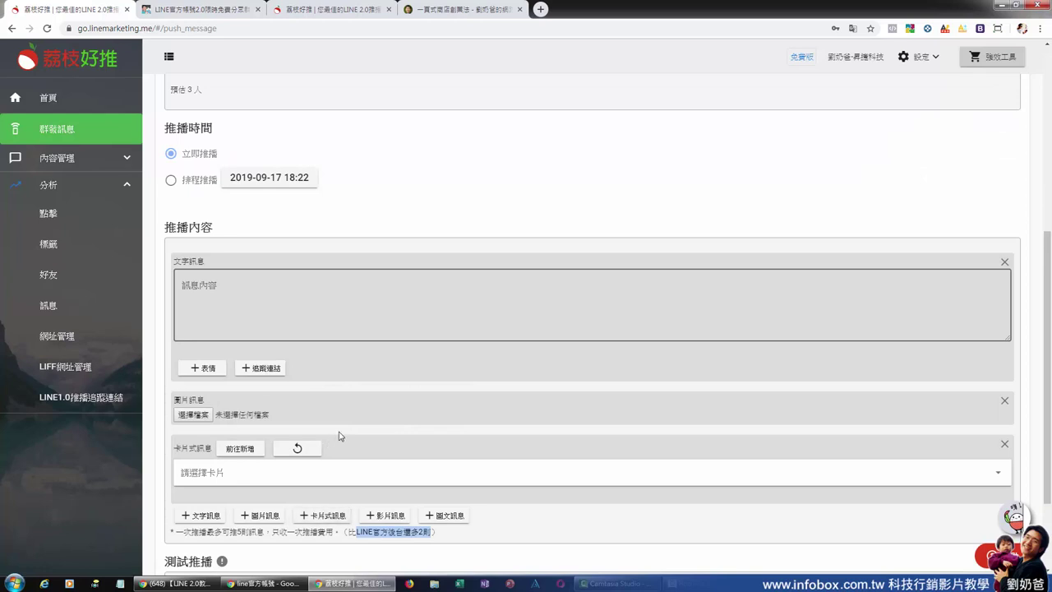
pyautogui.scroll(-2, 428, 435)
pyautogui.click(395, 408)
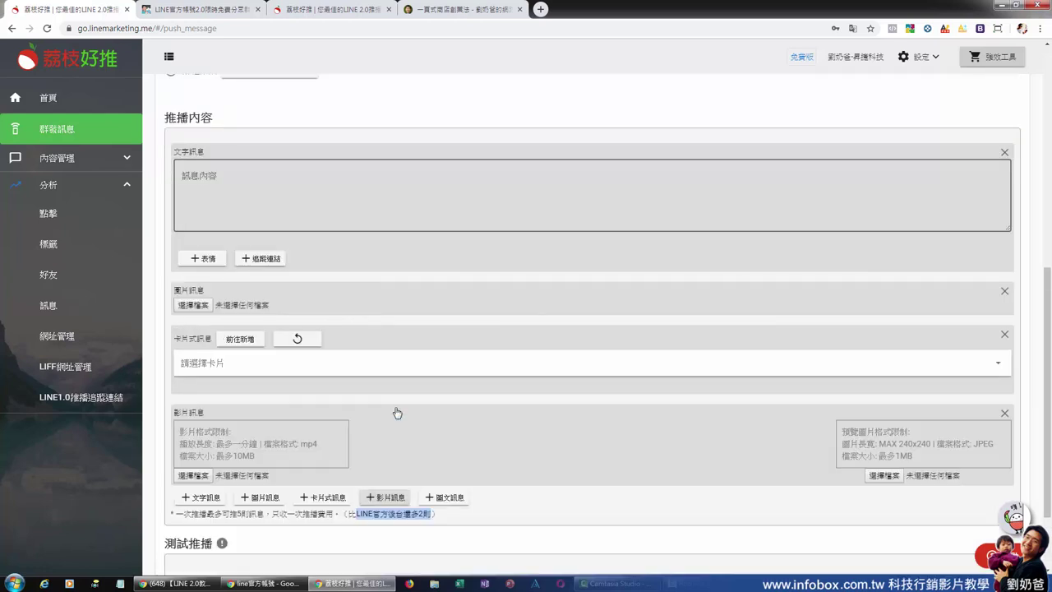
pyautogui.click(458, 503)
pyautogui.scroll(-3, 458, 503)
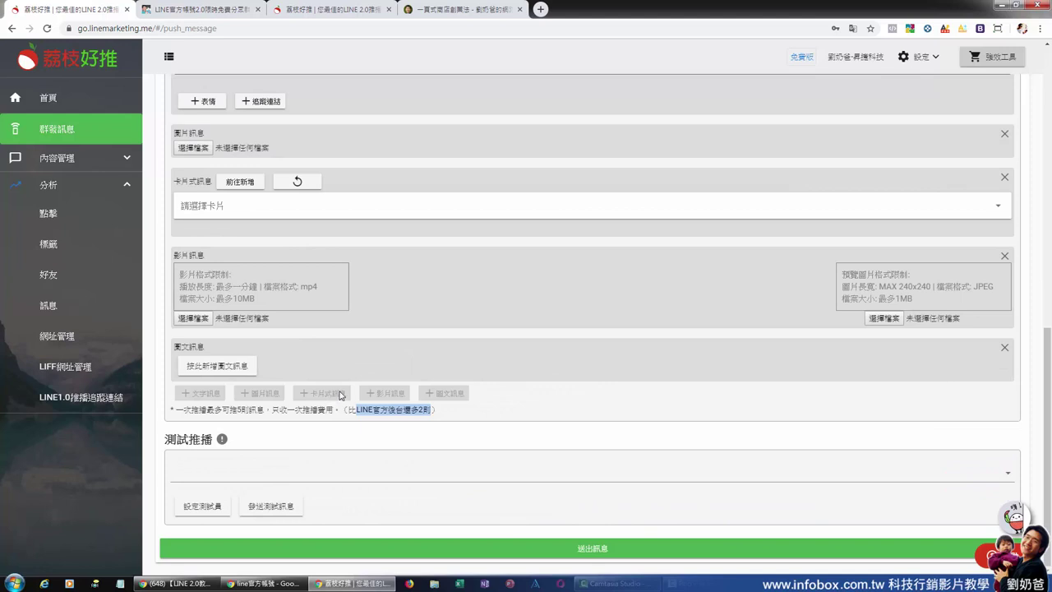
# Open the card message list (卡片式訊息) under content management, confirming that the unfinished broadcast may be discarded.
pyautogui.scroll(7, 320, 280)
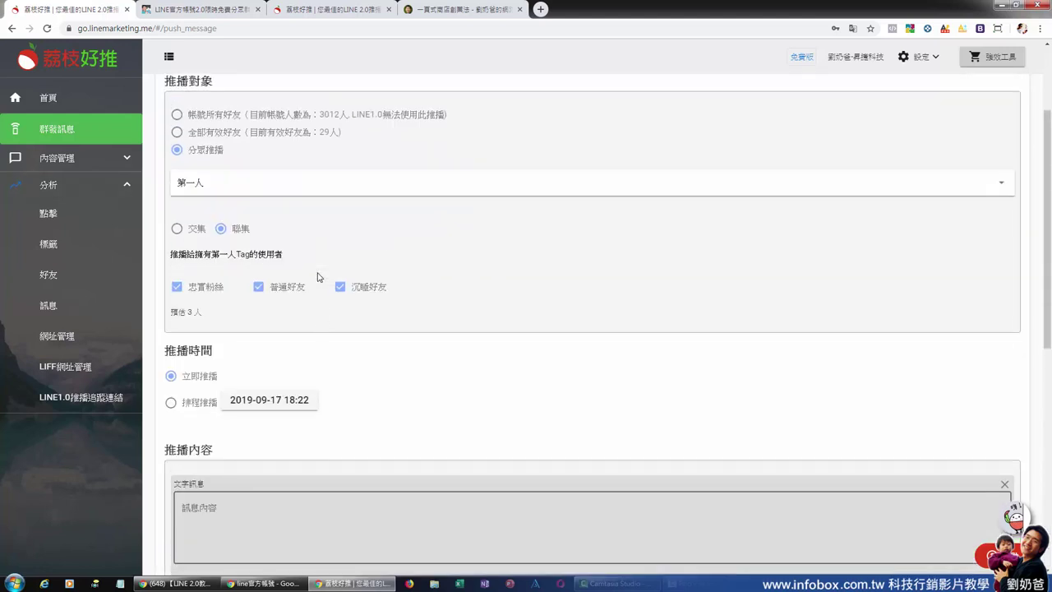
pyautogui.scroll(2, 319, 284)
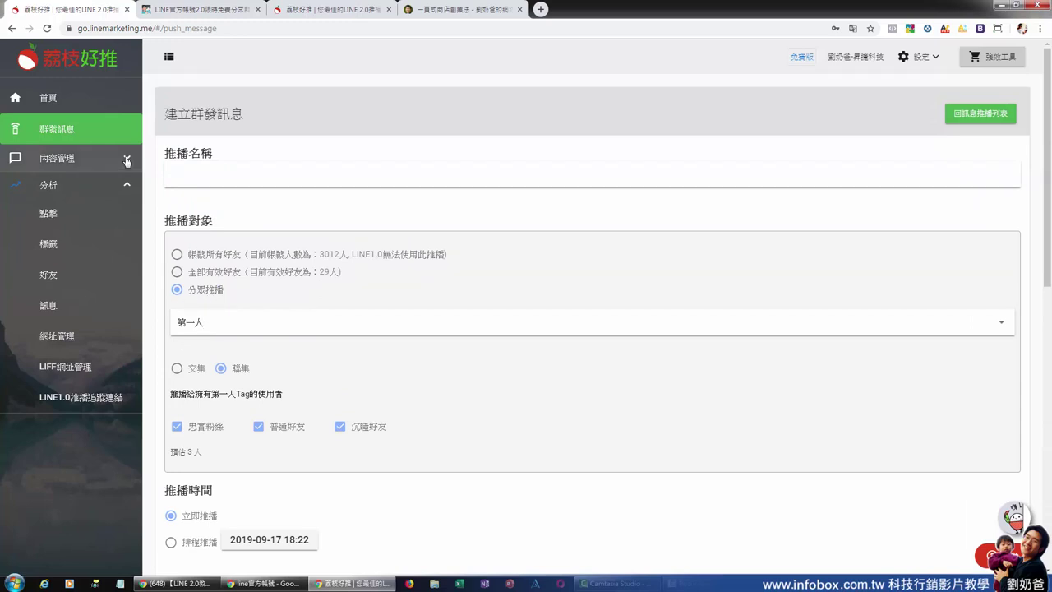
pyautogui.click(72, 158)
pyautogui.click(69, 193)
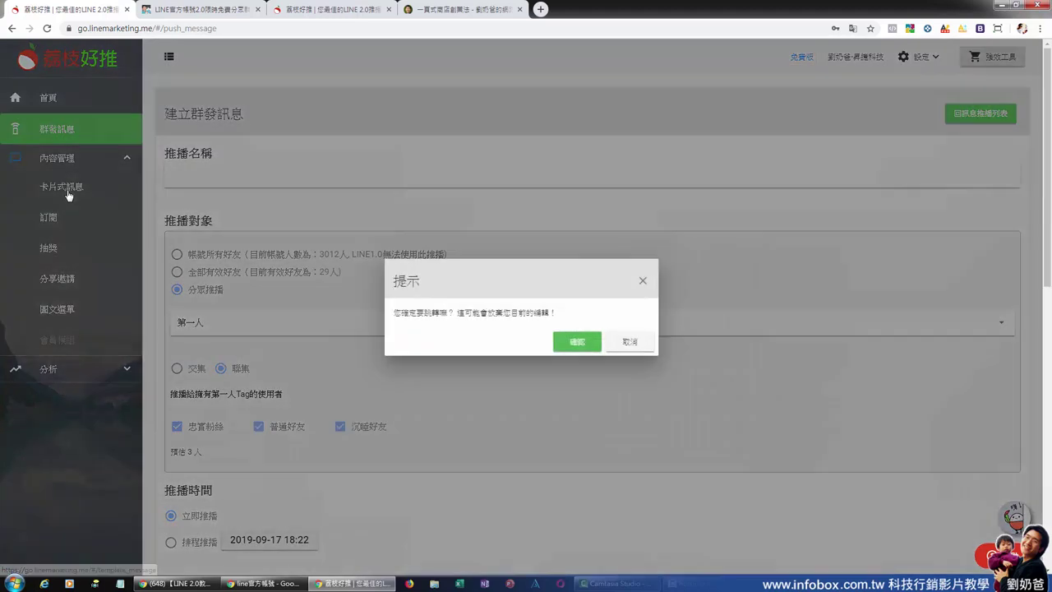
pyautogui.click(577, 342)
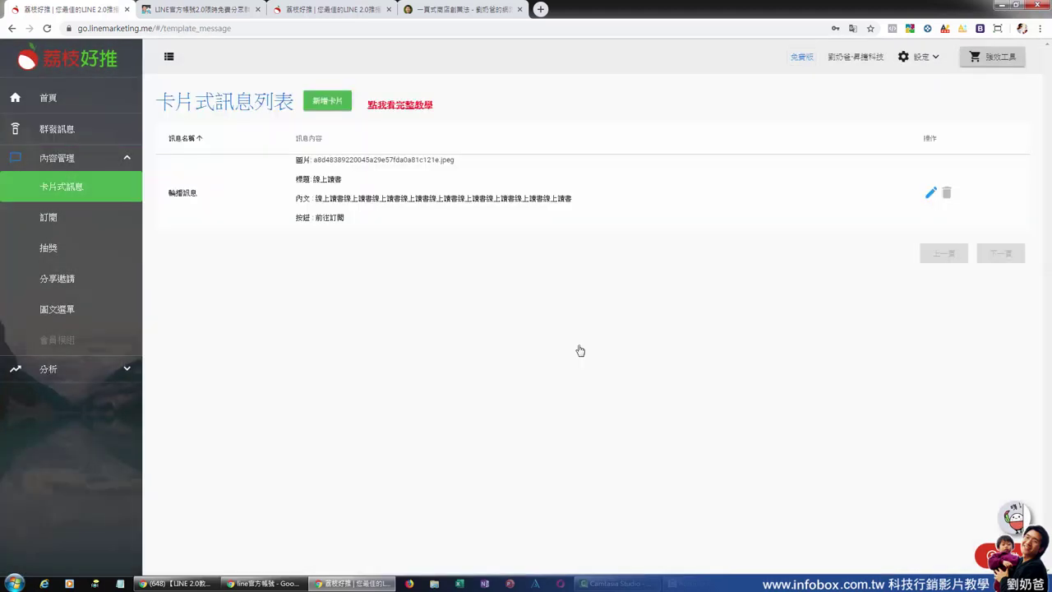
# Open the complete card message tutorial and read its steps on creating a card, choosing an image and adding buttons.
pyautogui.click(399, 107)
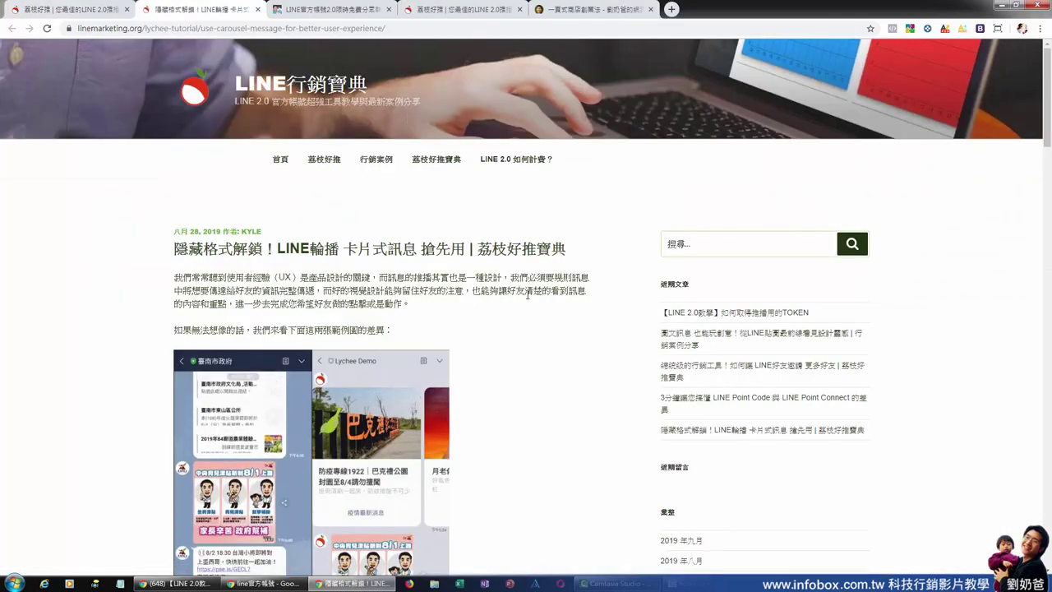
pyautogui.scroll(-2, 522, 287)
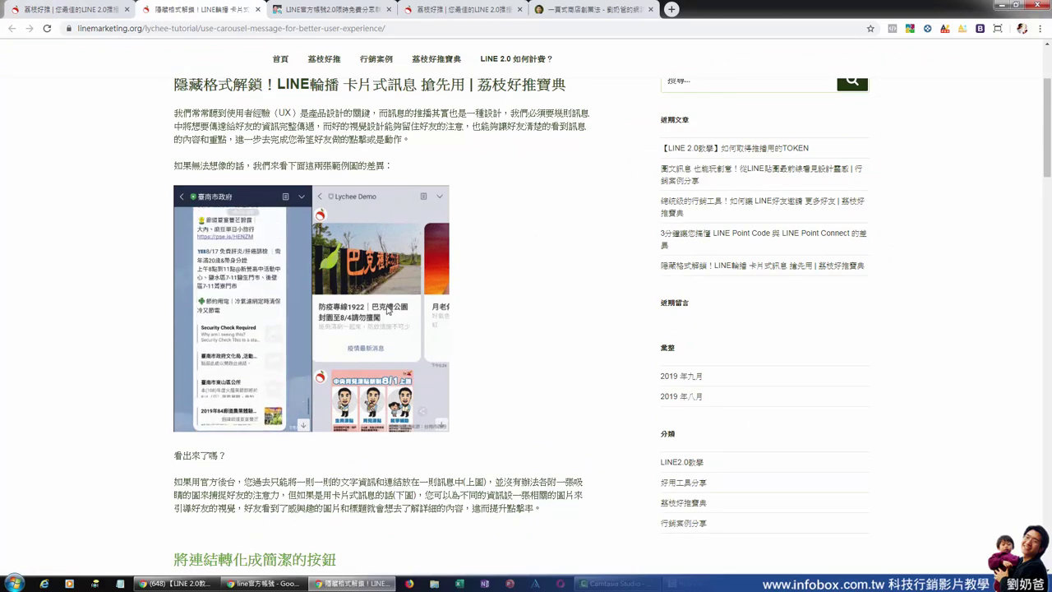
pyautogui.scroll(-2, 434, 315)
pyautogui.scroll(-5, 433, 315)
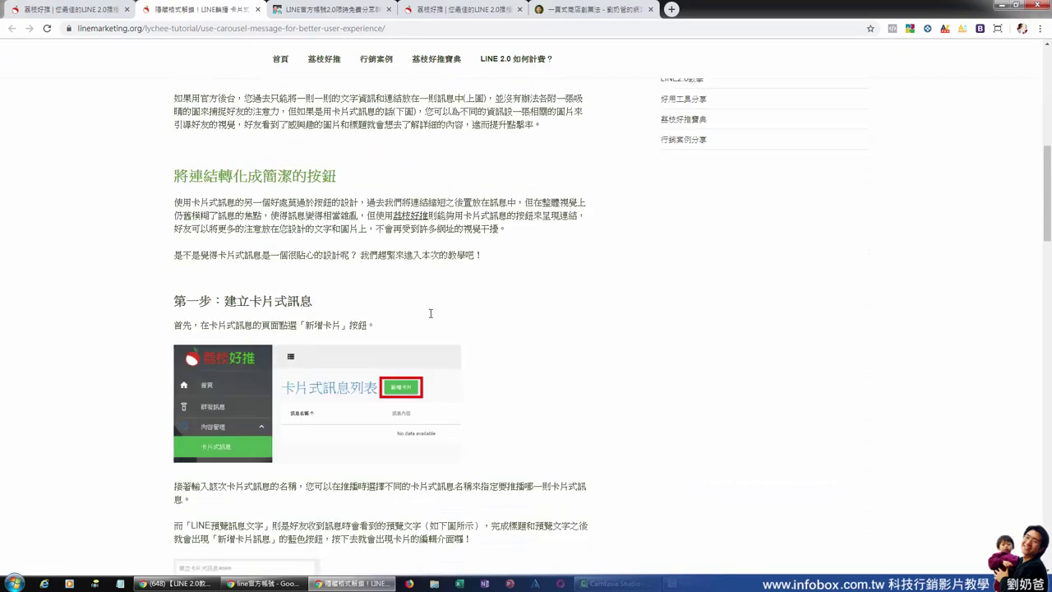
pyautogui.scroll(-8, 423, 248)
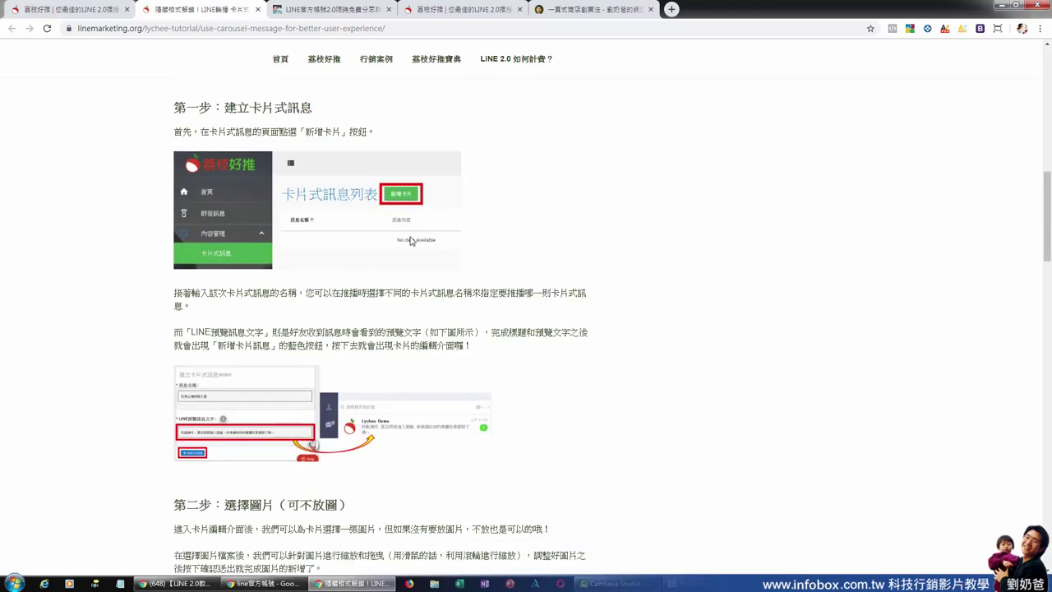
pyautogui.scroll(-2, 423, 248)
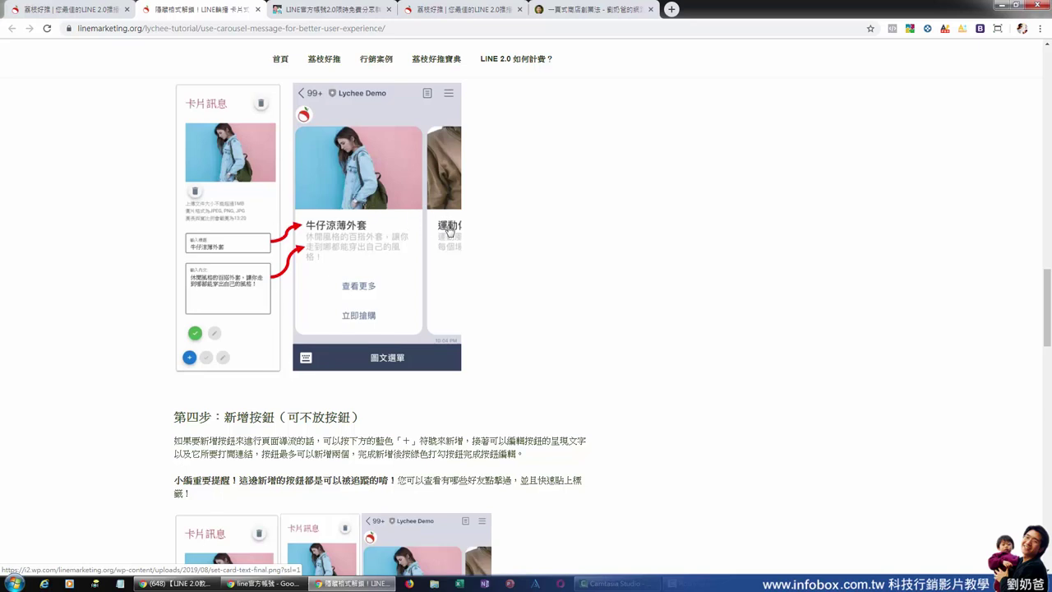
# Read the rest of the card message tutorial: adding buttons, saving the message and inserting it into a broadcast.
pyautogui.scroll(-4, 372, 263)
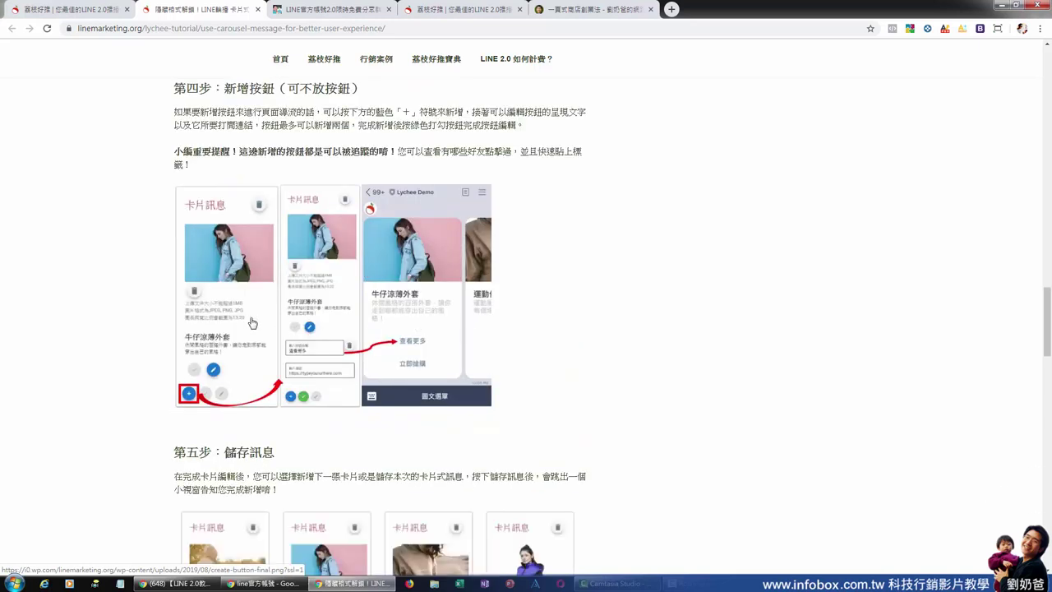
pyautogui.scroll(-1, 493, 321)
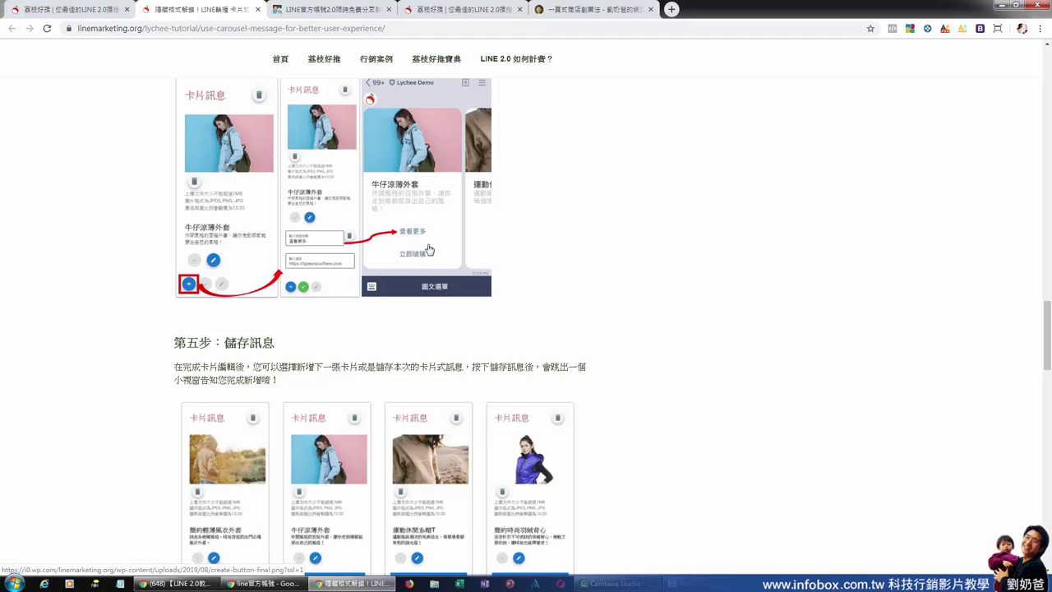
pyautogui.scroll(-5, 428, 249)
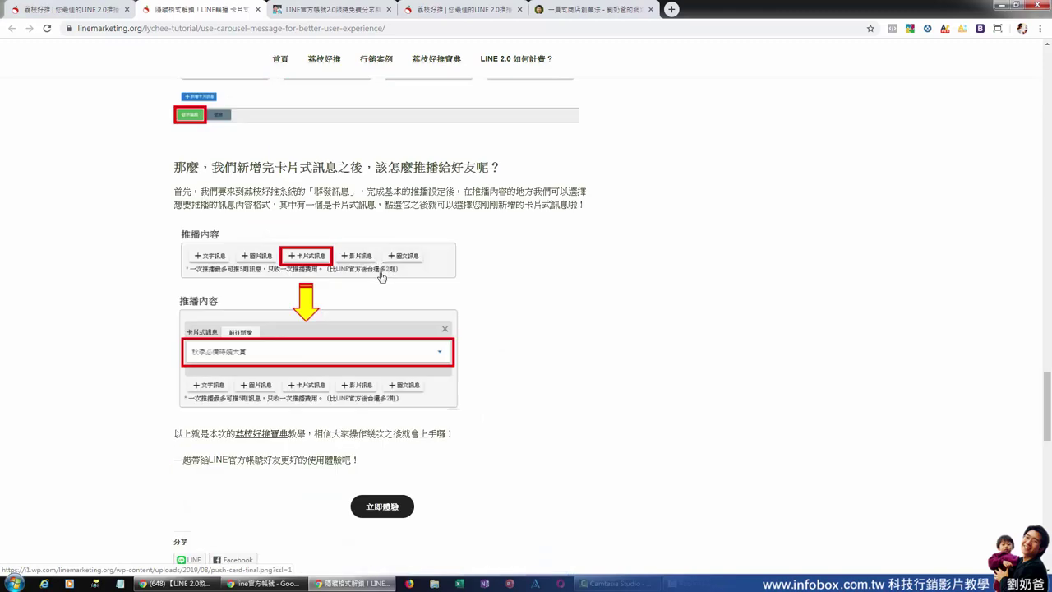
pyautogui.scroll(-4, 379, 283)
pyautogui.scroll(4, 379, 283)
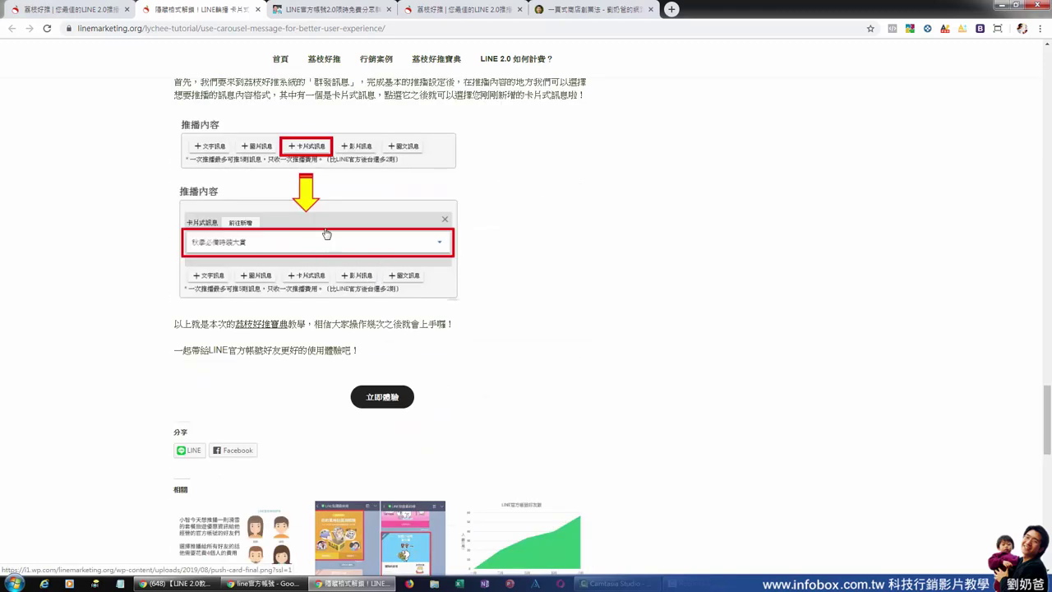
# Return to the marketing platform, open the subscription module (訂閱), and view and close its friend interface example image (好友介面範例圖片).
pyautogui.click(85, 14)
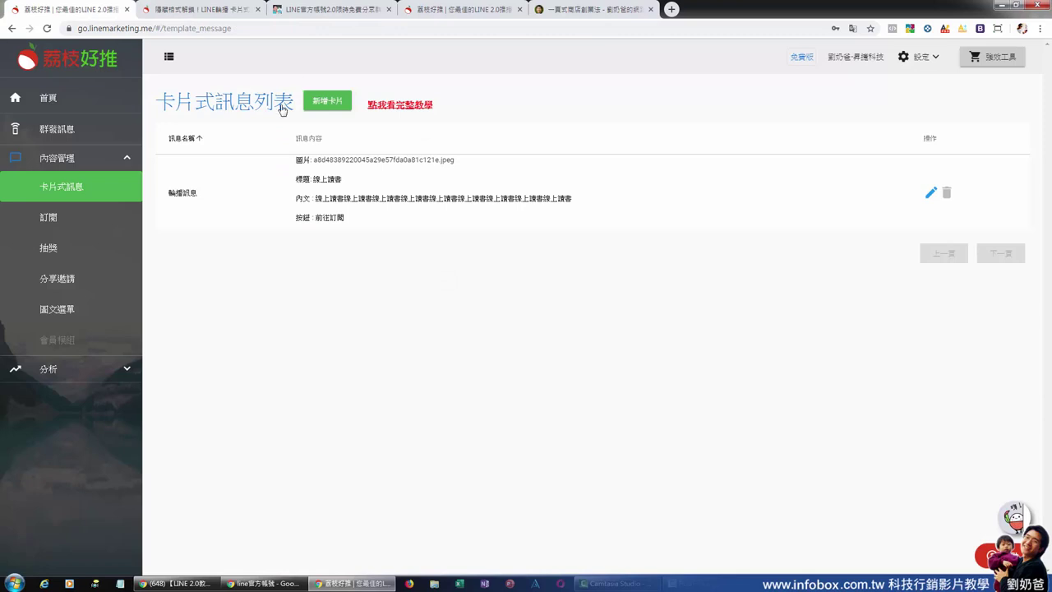
pyautogui.click(74, 221)
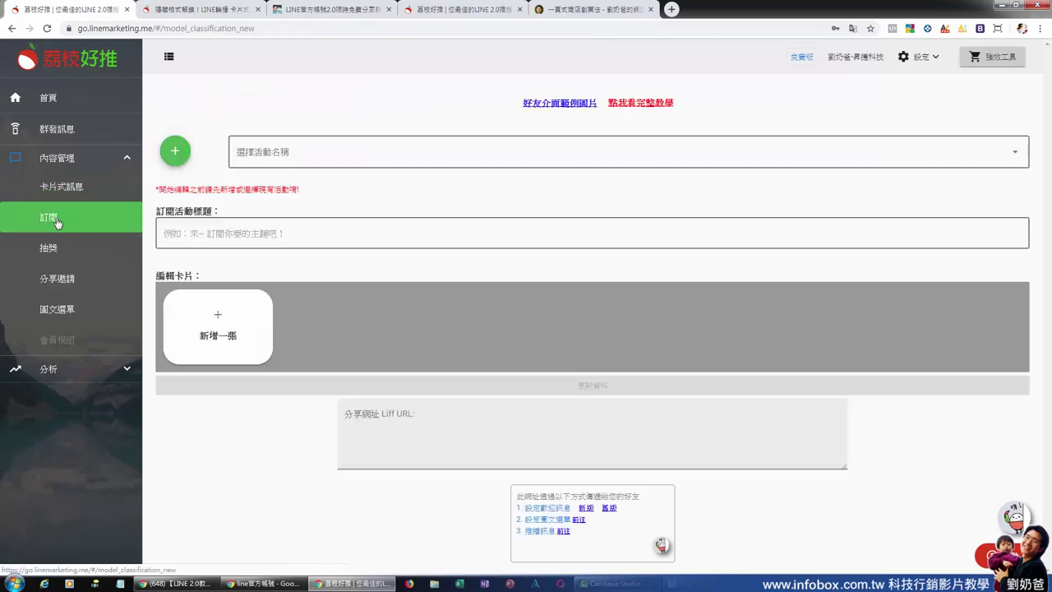
pyautogui.click(577, 105)
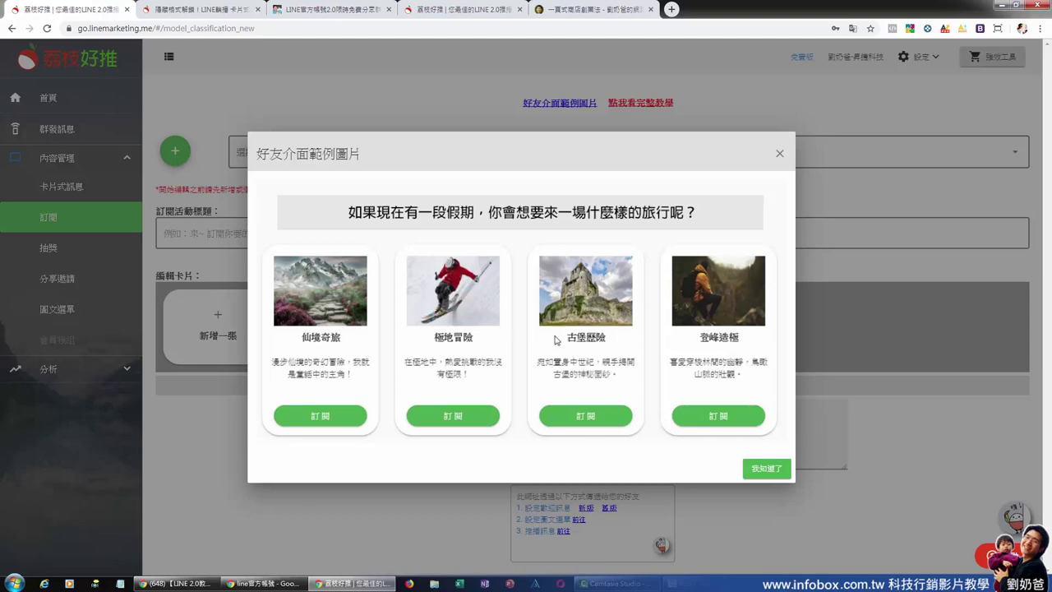
pyautogui.click(781, 158)
# Look at the lucky draw (抽獎) page and the share invitation (分享邀請) page under content management.
pyautogui.click(51, 248)
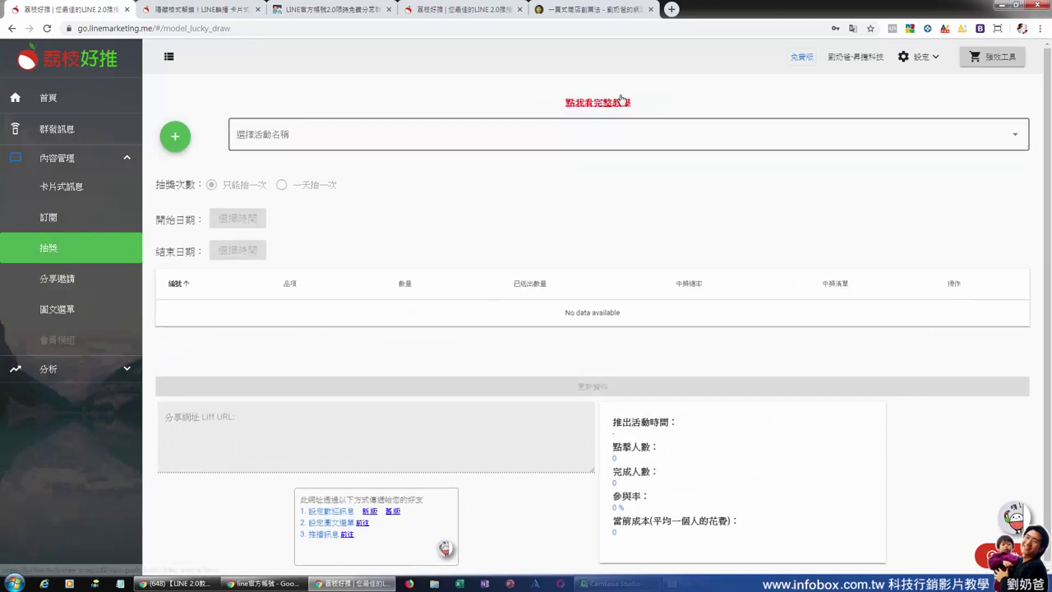
pyautogui.click(57, 278)
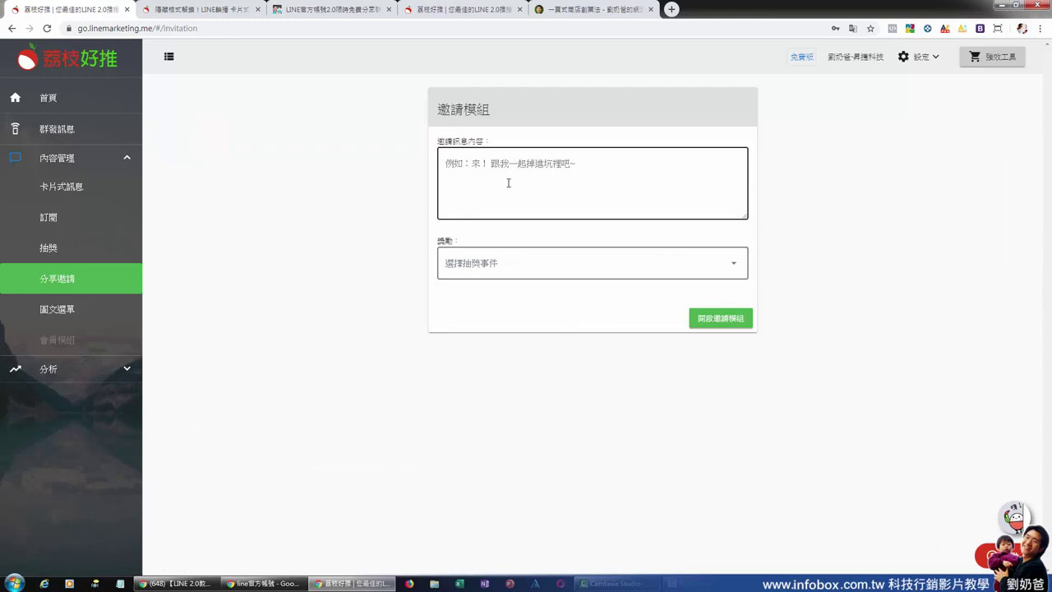
# Open the rich menu editor (圖文選單) and load the existing menu 第一個.
pyautogui.click(73, 309)
pyautogui.click(258, 157)
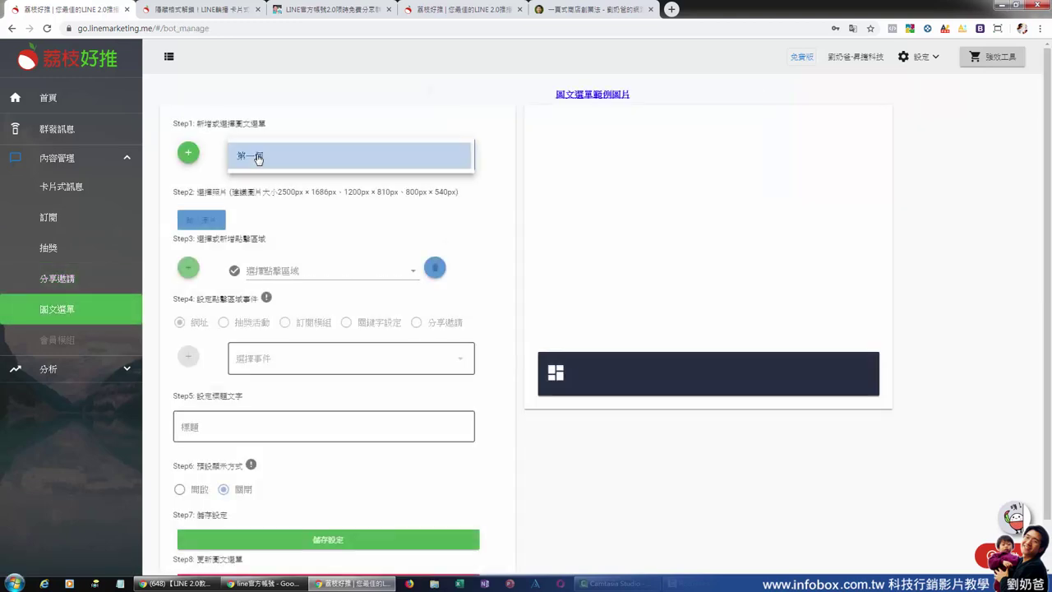
pyautogui.click(258, 157)
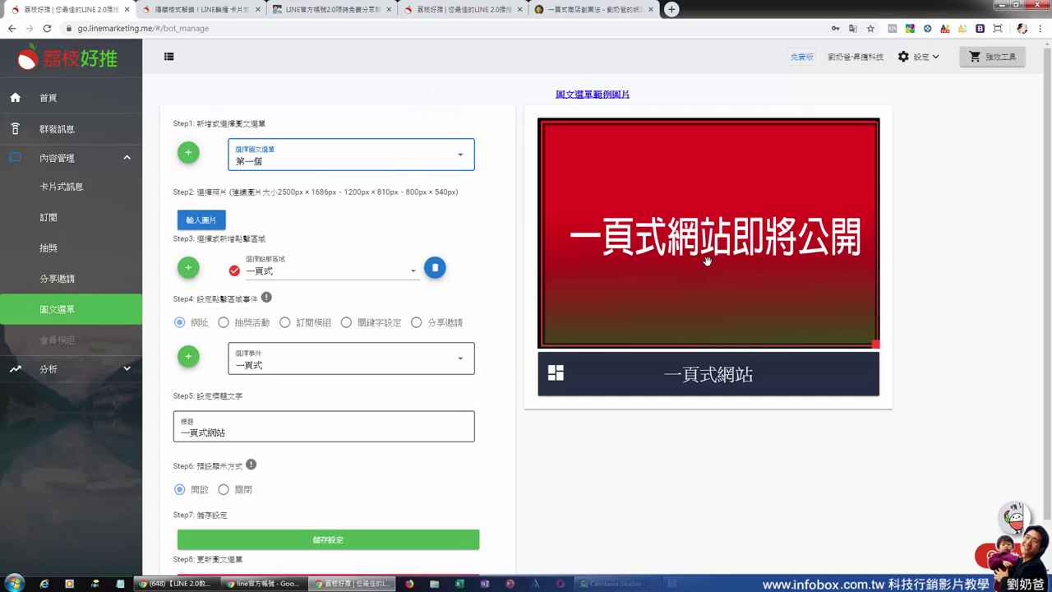
# Try shrinking and moving the 一頁式 click area on the menu image, and open and close the new click area dialog without adding one.
pyautogui.moveTo(457, 191); pyautogui.dragTo(412, 196)
pyautogui.click(814, 274)
pyautogui.moveTo(876, 344); pyautogui.dragTo(630, 224)
pyautogui.moveTo(599, 188); pyautogui.dragTo(655, 215)
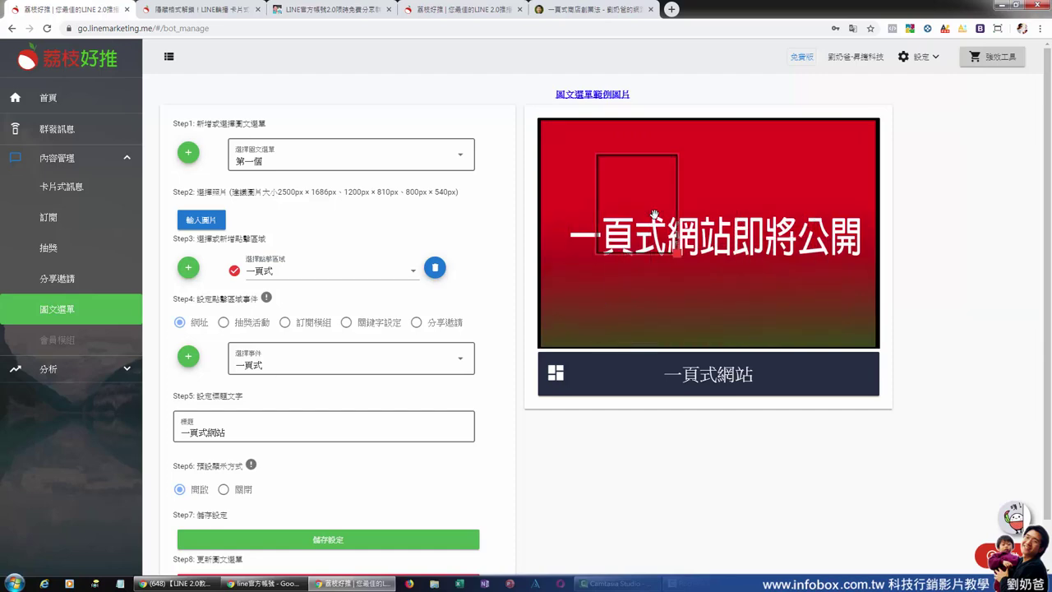
pyautogui.click(188, 268)
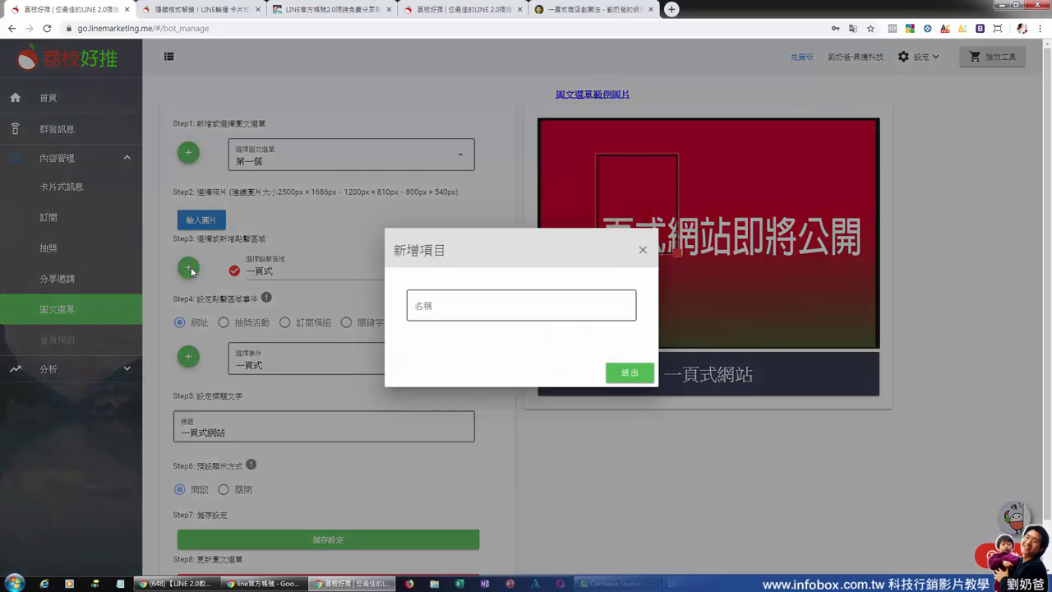
pyautogui.click(643, 250)
# Try further sizes and positions for the 一頁式 click area, ending at the image's lower-right corner, and dismiss the notice.
pyautogui.moveTo(650, 258); pyautogui.dragTo(640, 316)
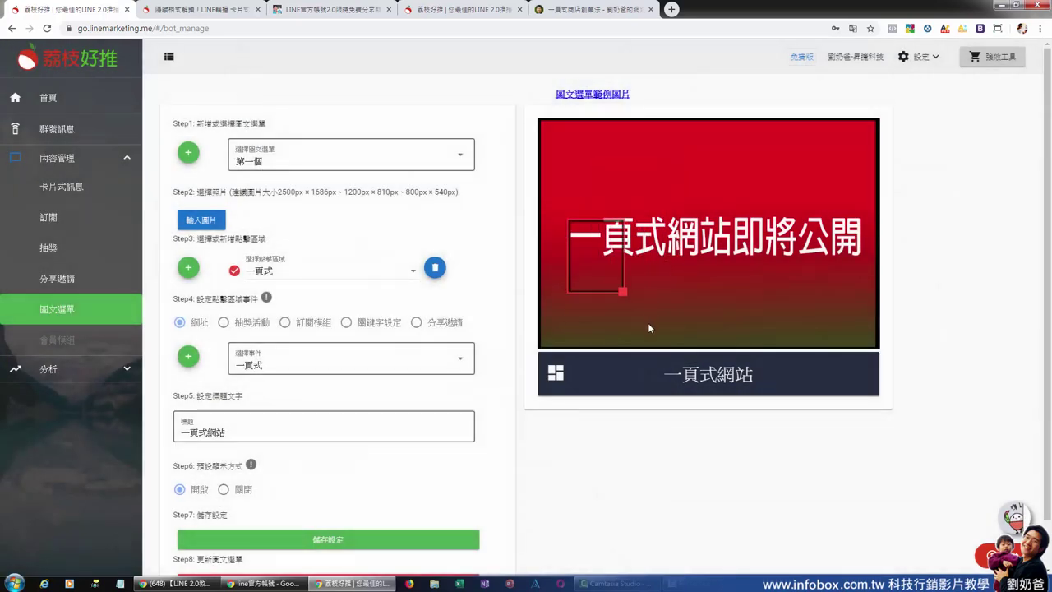
pyautogui.moveTo(598, 286); pyautogui.dragTo(585, 188)
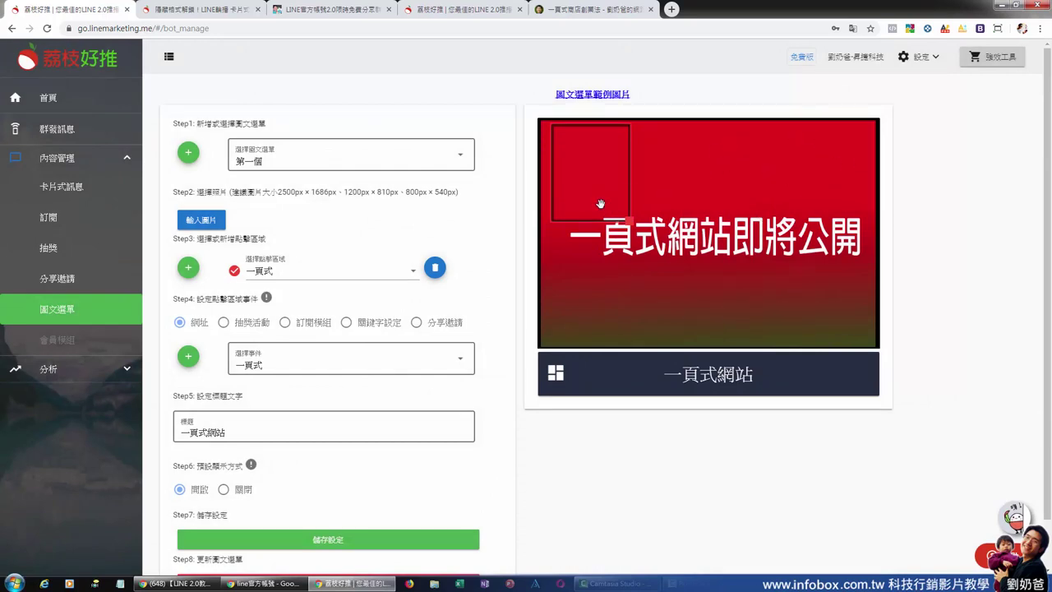
pyautogui.moveTo(601, 204); pyautogui.dragTo(751, 195)
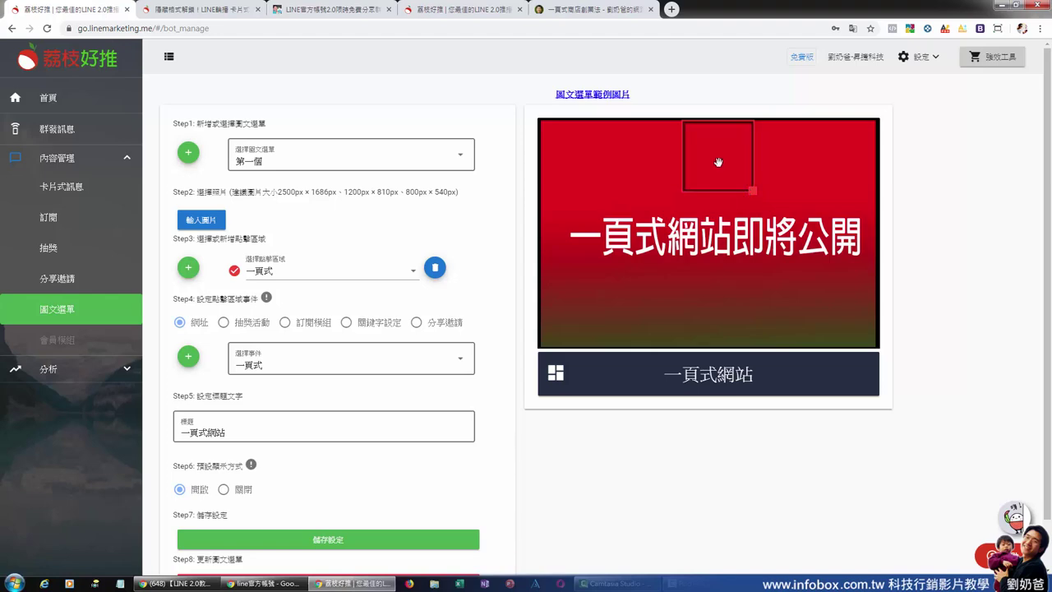
pyautogui.moveTo(721, 160); pyautogui.dragTo(825, 313)
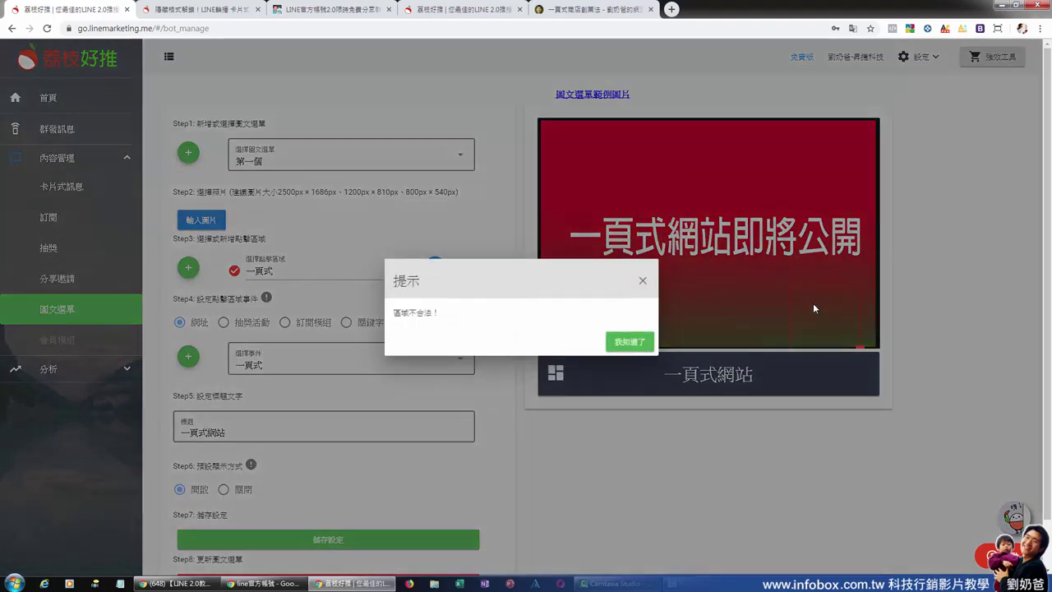
pyautogui.click(643, 282)
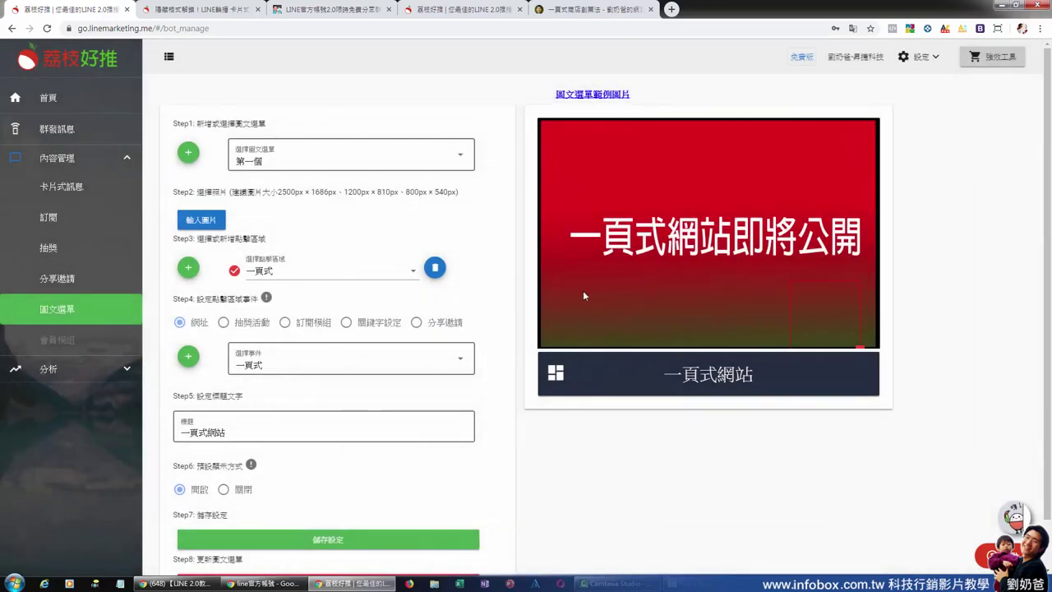
# Open the click analysis (點擊), choose the event 一頁式 and look through the friends who clicked it.
pyautogui.click(65, 369)
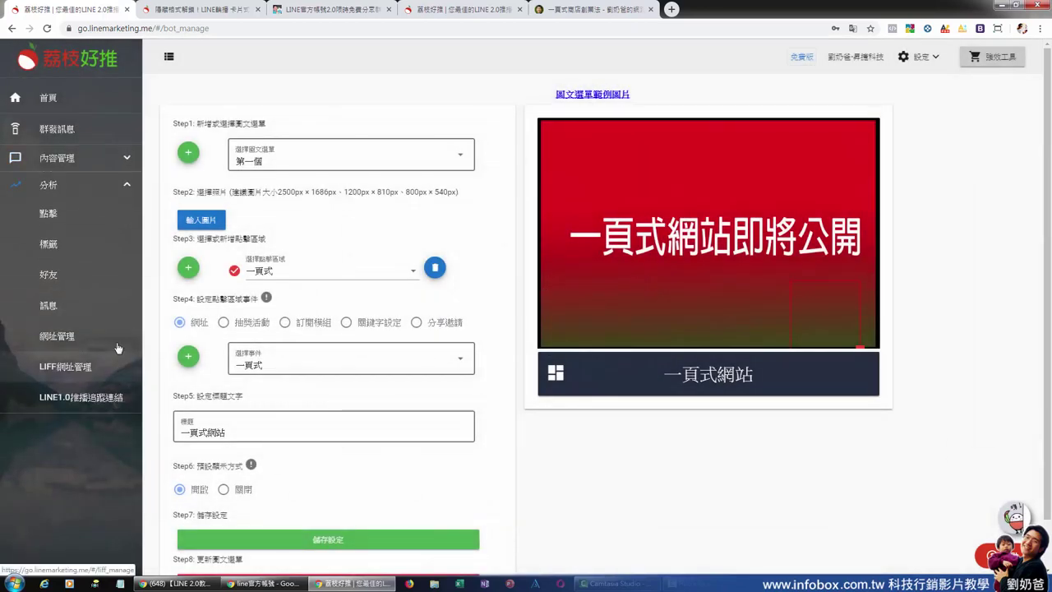
pyautogui.click(75, 218)
pyautogui.click(258, 113)
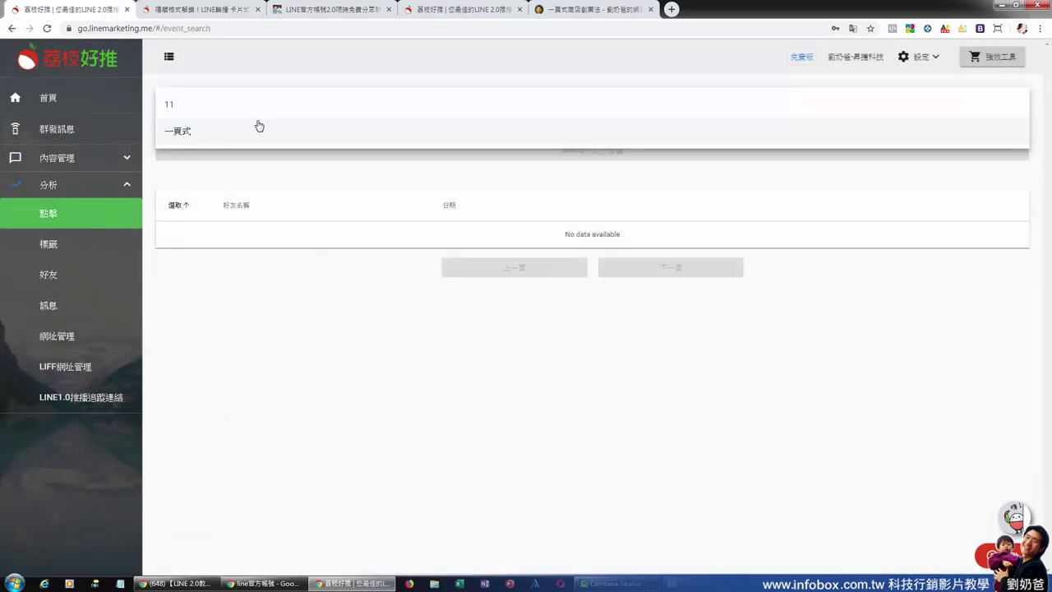
pyautogui.click(194, 134)
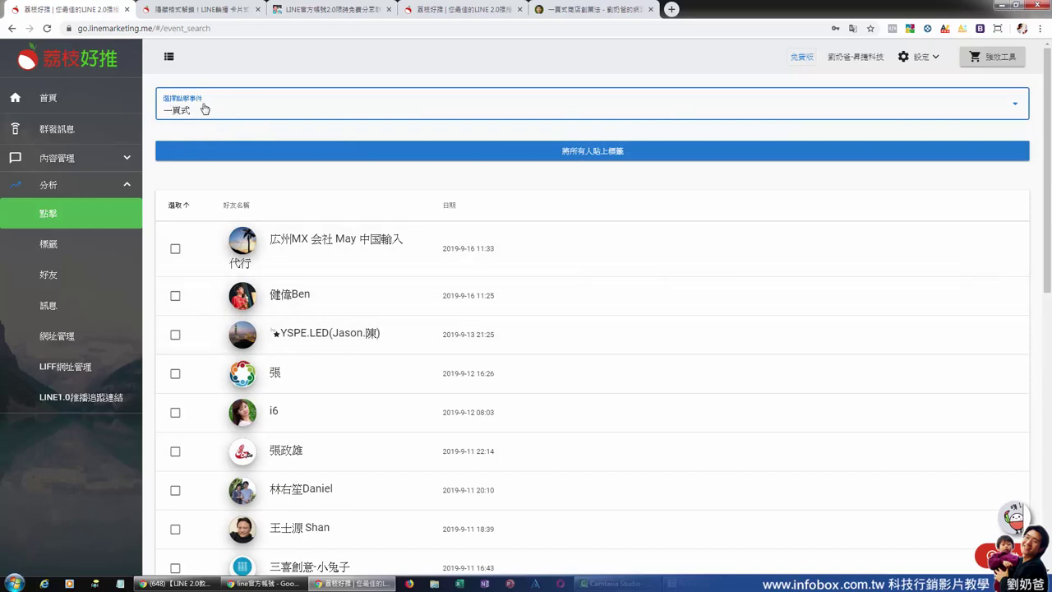
pyautogui.scroll(-9, 296, 251)
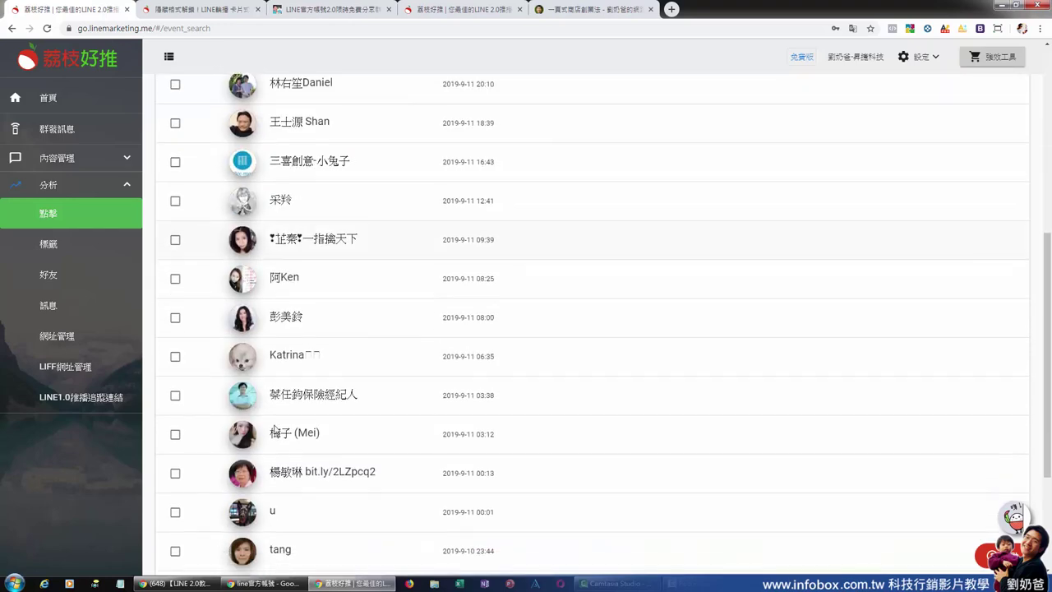
pyautogui.scroll(9, 310, 376)
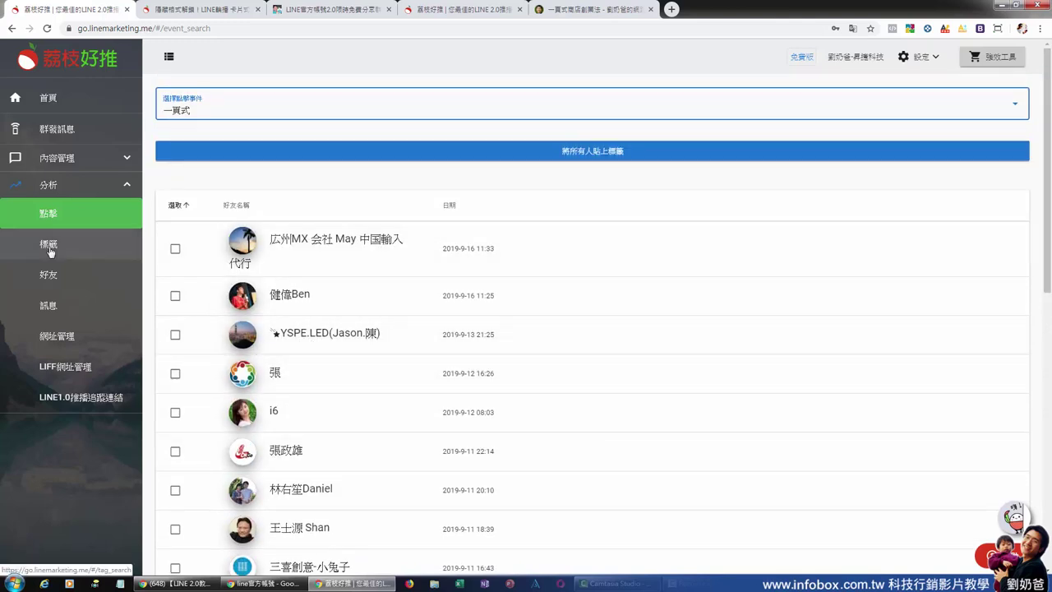
# Open the tag analysis (標籤) and list the friends carrying the tag 第一人.
pyautogui.click(49, 244)
pyautogui.click(333, 110)
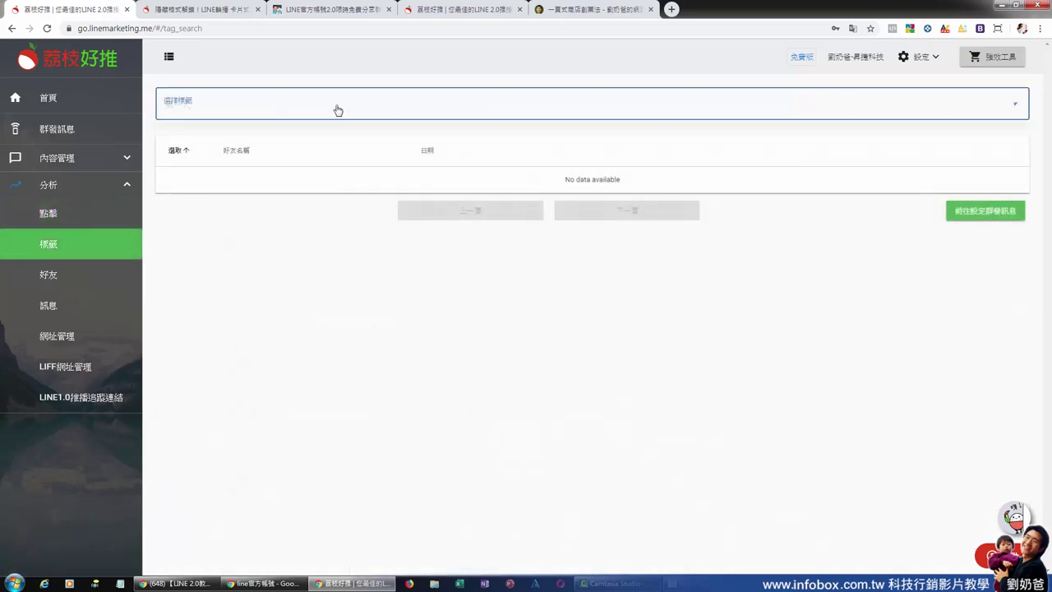
pyautogui.click(283, 115)
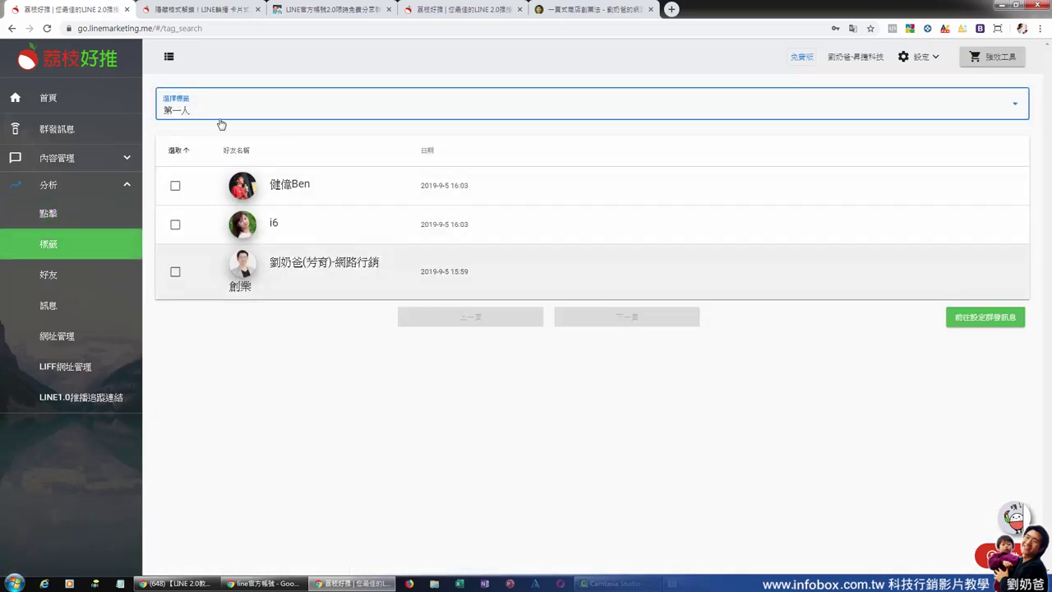
# Open the friend list (好友) under analysis, review the friends' tags and select two untagged friends.
pyautogui.click(63, 278)
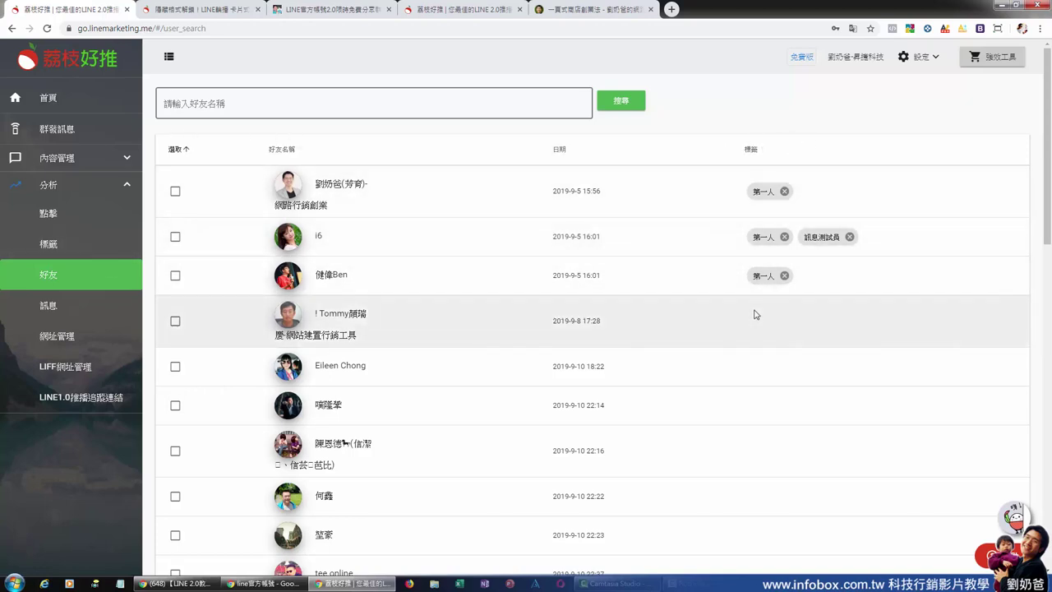
pyautogui.scroll(-1, 752, 314)
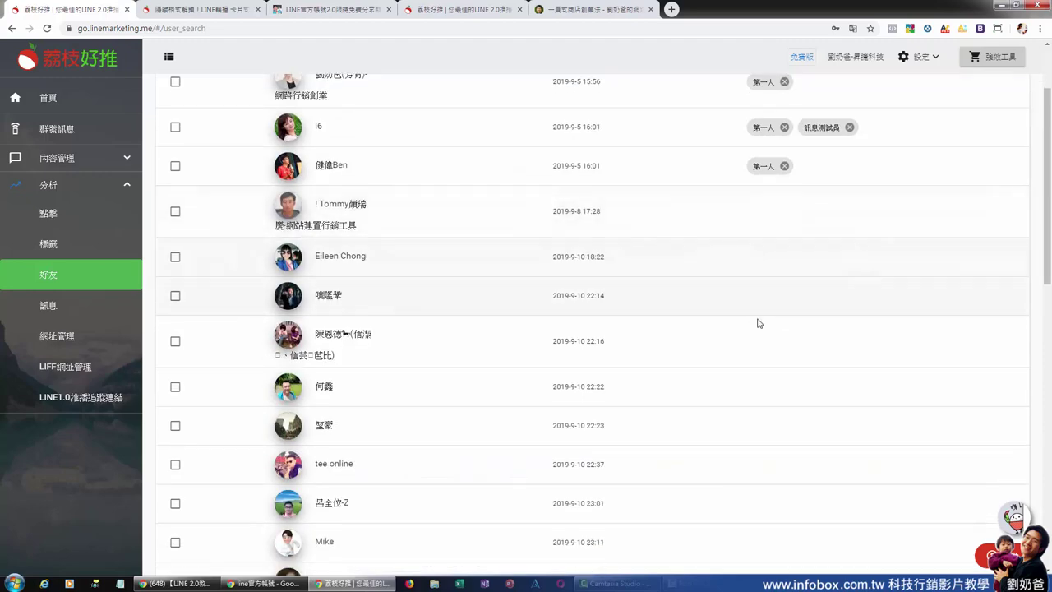
pyautogui.scroll(-2, 756, 321)
pyautogui.click(175, 262)
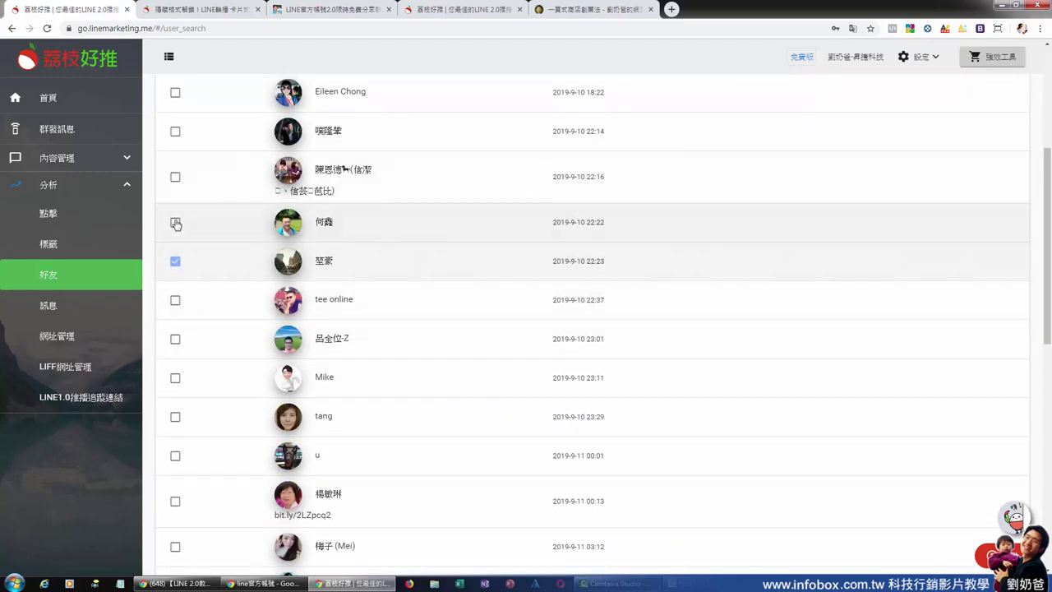
pyautogui.click(175, 222)
pyautogui.scroll(-8, 605, 300)
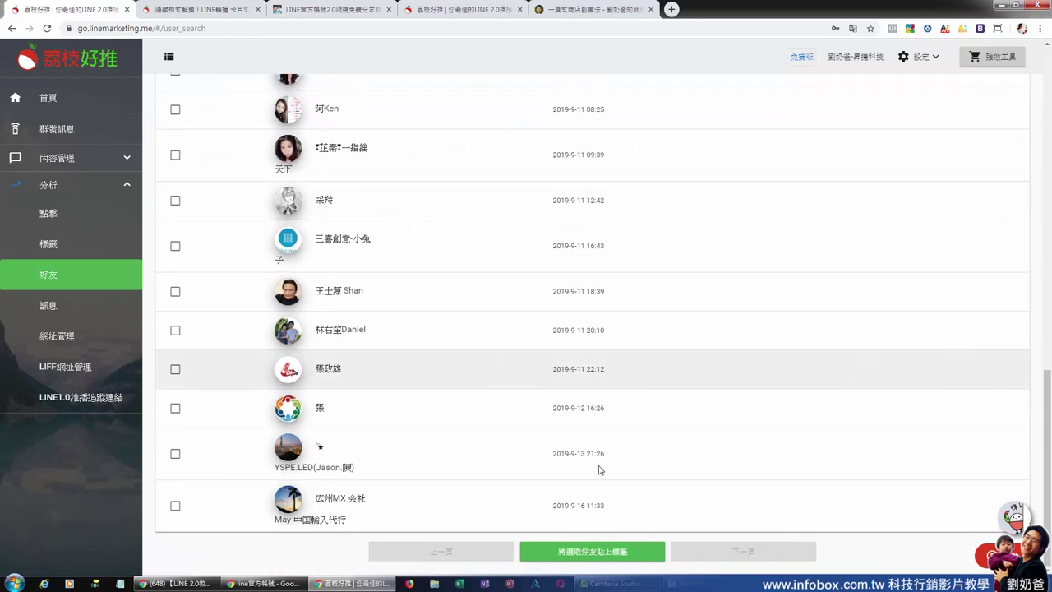
# Open tagging for the selected friends, choose to add a new tag (新增標籤), and close the dialog without submitting.
pyautogui.click(595, 558)
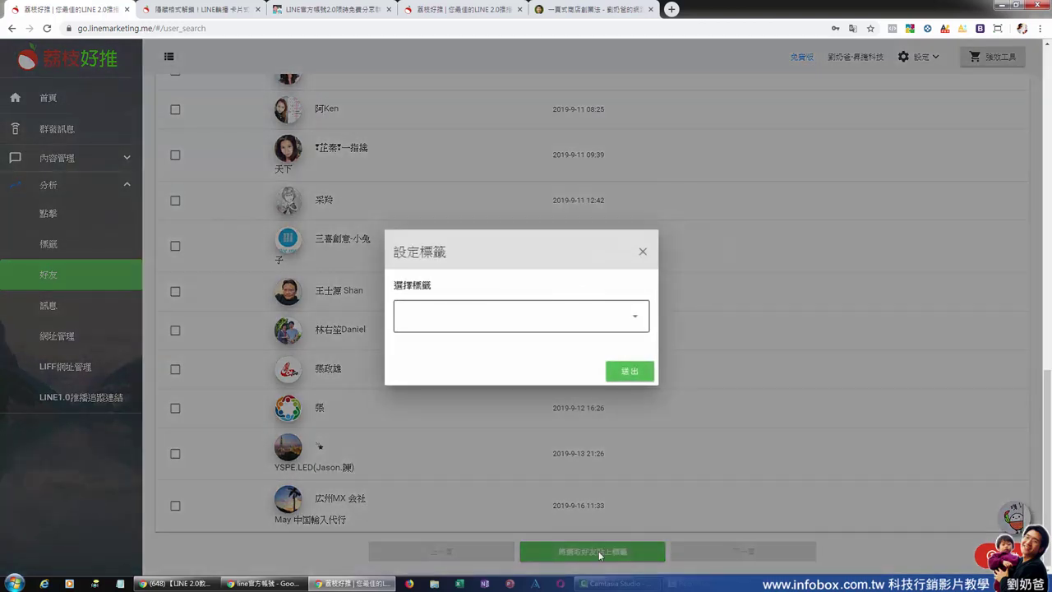
pyautogui.click(641, 324)
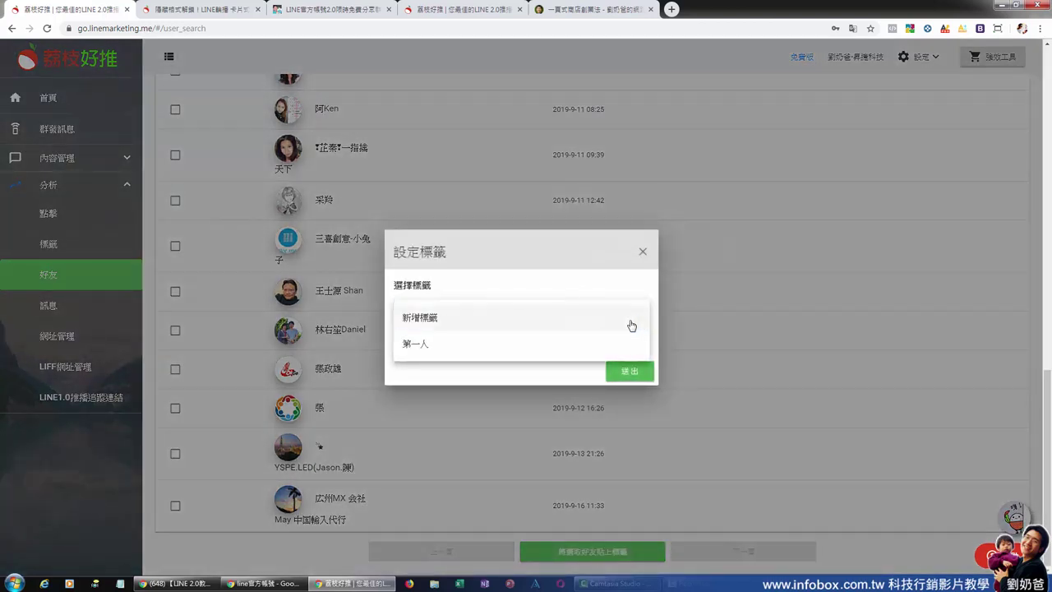
pyautogui.click(423, 321)
pyautogui.click(441, 343)
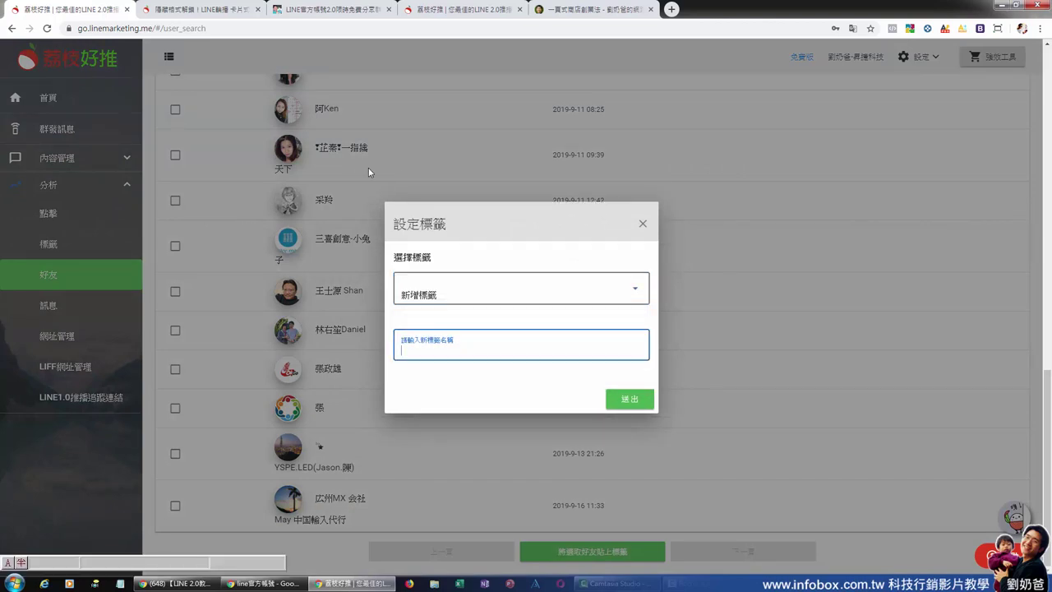
pyautogui.click(642, 225)
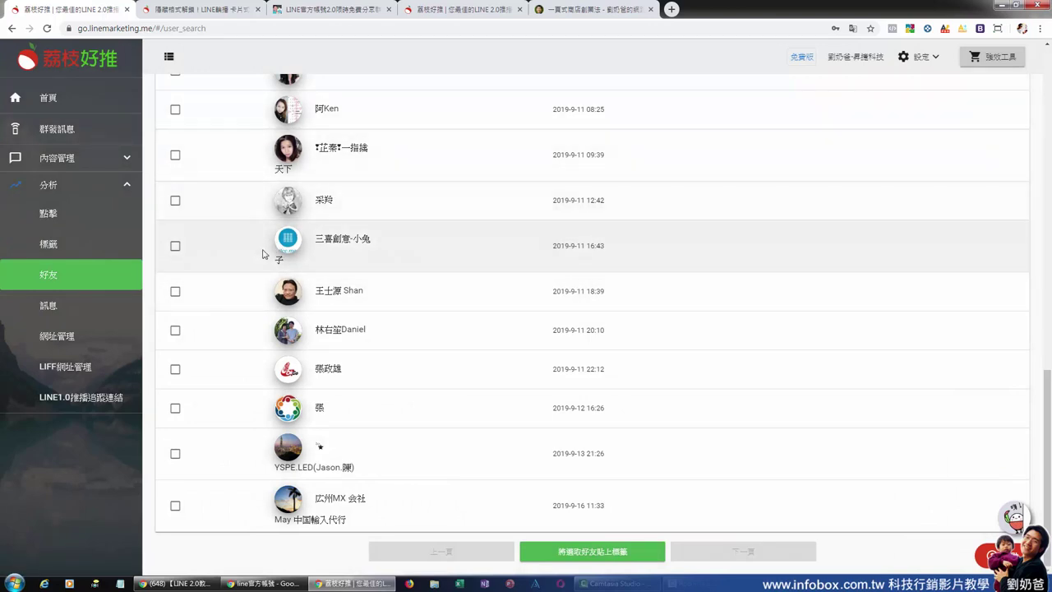
pyautogui.scroll(15, 217, 249)
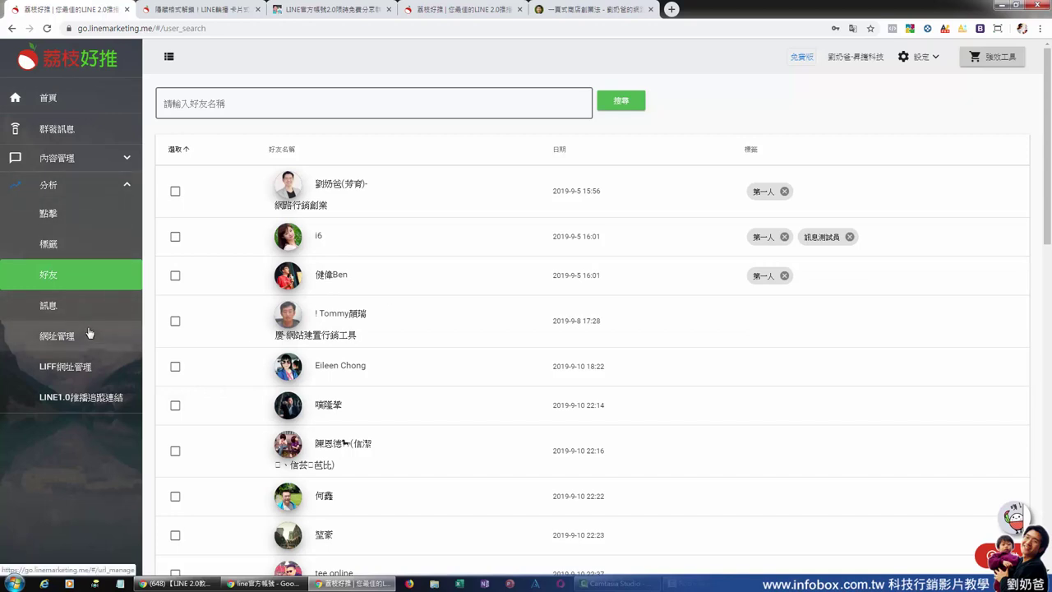
# Switch to the LINE 2.0 API blog article and review its feature comparison table and free account application link.
pyautogui.click(328, 9)
pyautogui.scroll(10, 403, 179)
pyautogui.scroll(15, 404, 179)
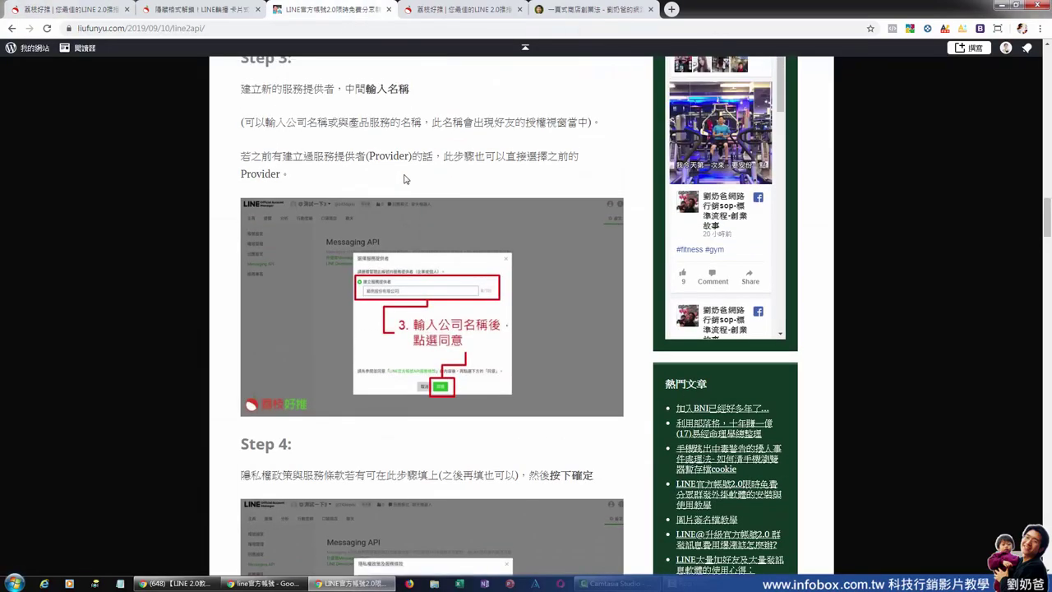
pyautogui.scroll(3, 405, 179)
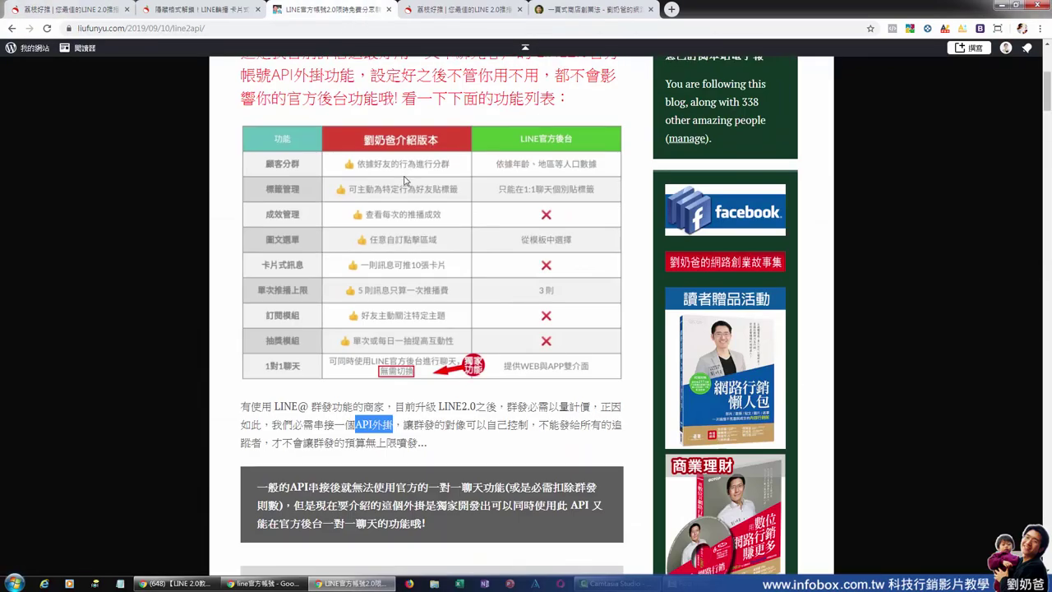
pyautogui.scroll(-3, 369, 328)
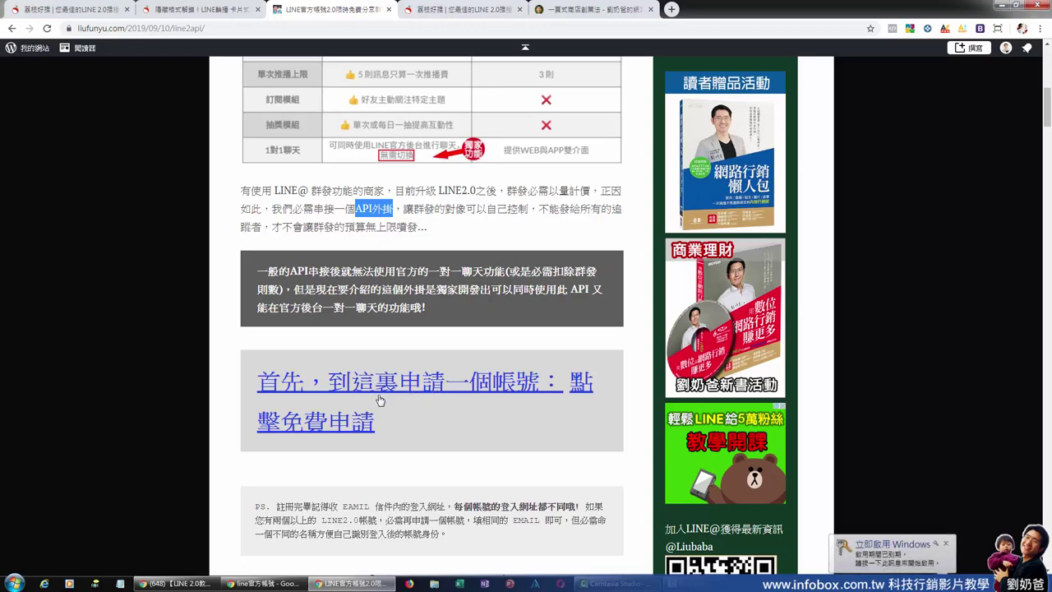